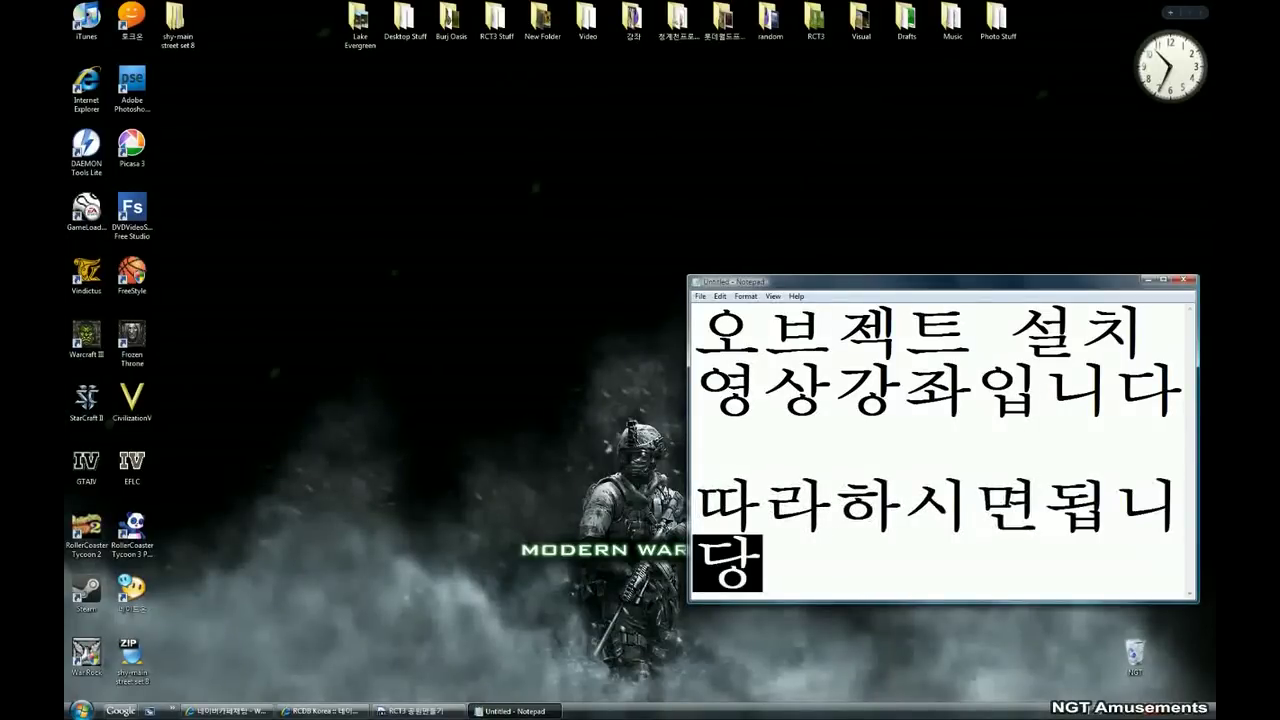
Finish the Notepad note with "..." and switch to the KRCDB cafe page in Internet Explorer
type("...")
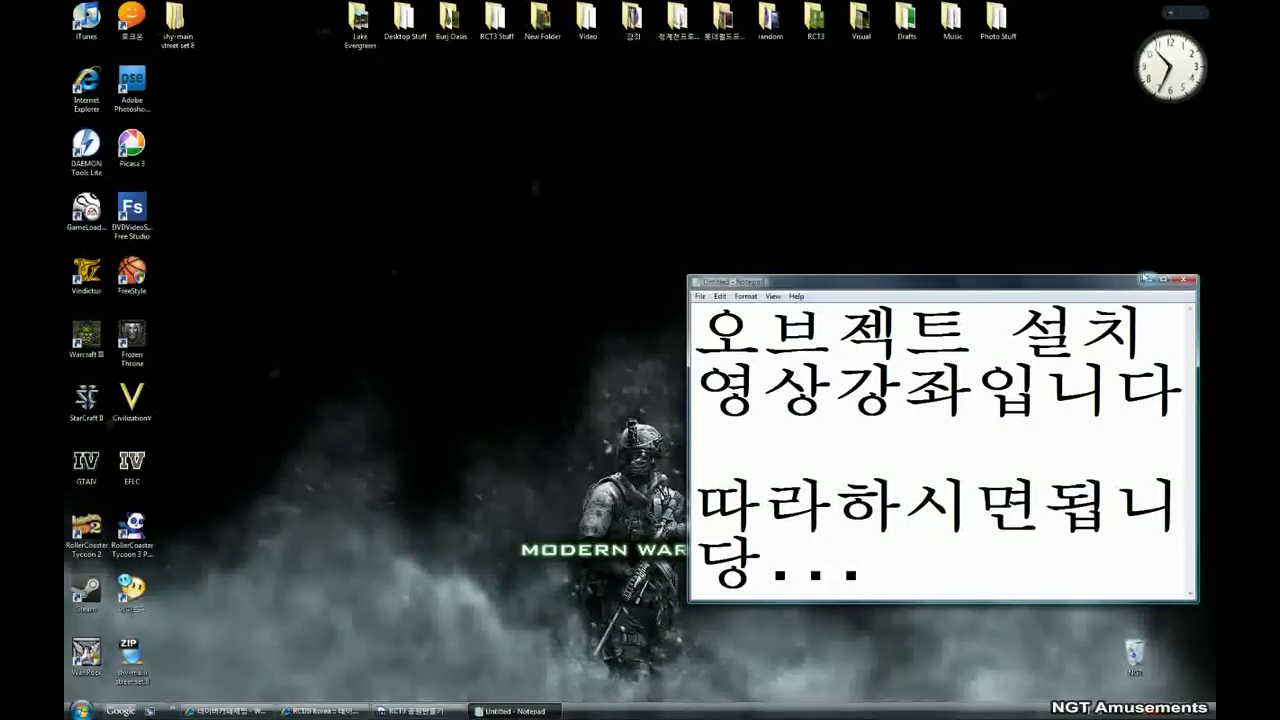
left_click(1149, 279)
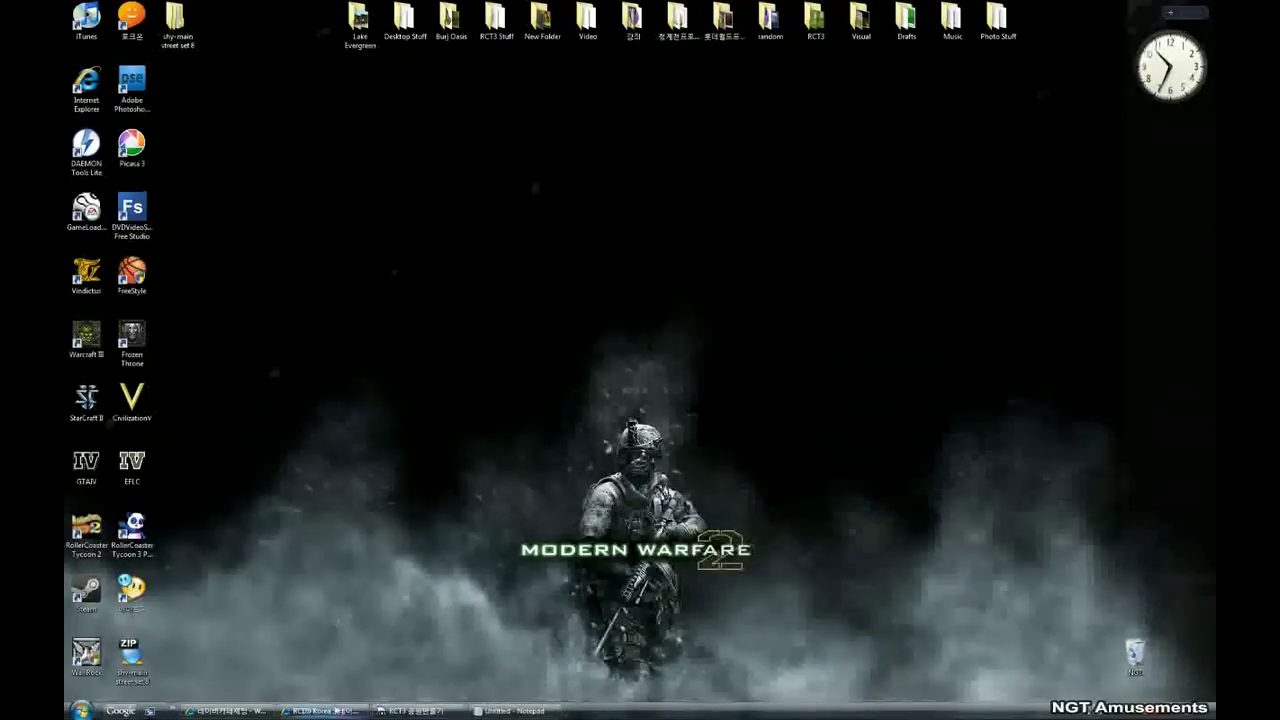
left_click(322, 711)
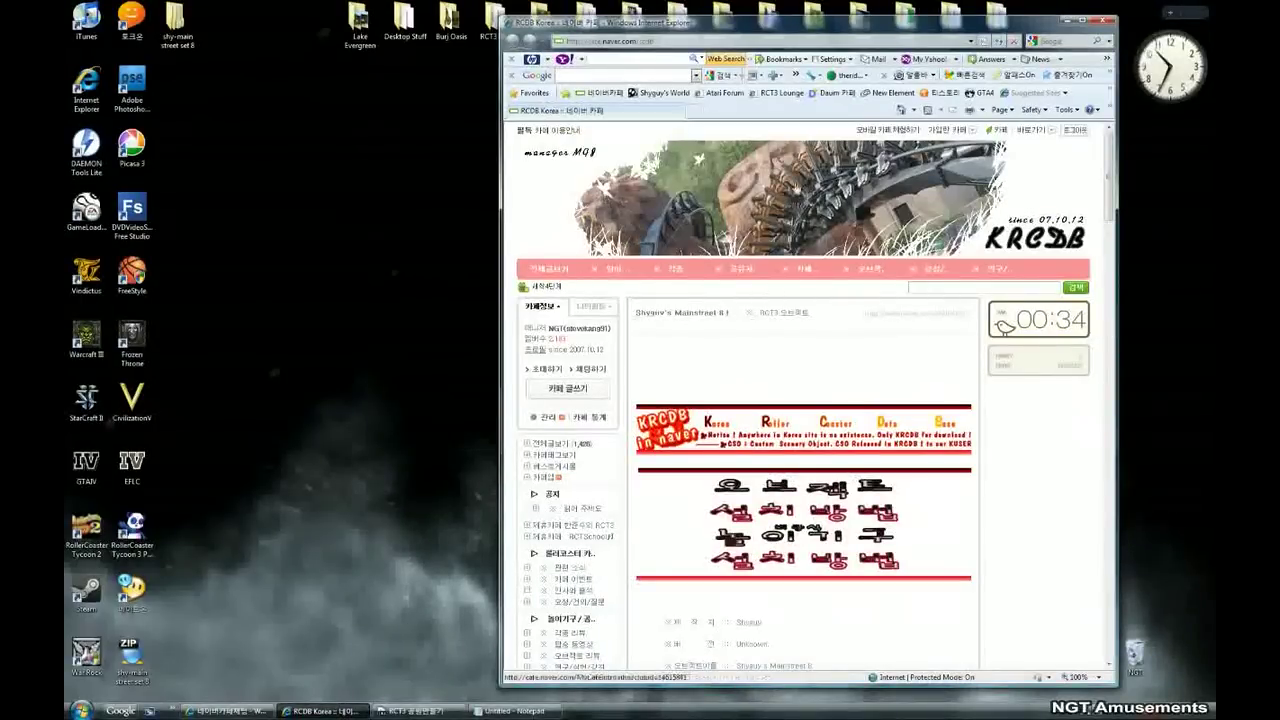
left_click_drag(796, 22, 702, 22)
Open the cafe's RCT3 object board and view the "돌 / MGP" object post
scroll(551, 441, "down", 1)
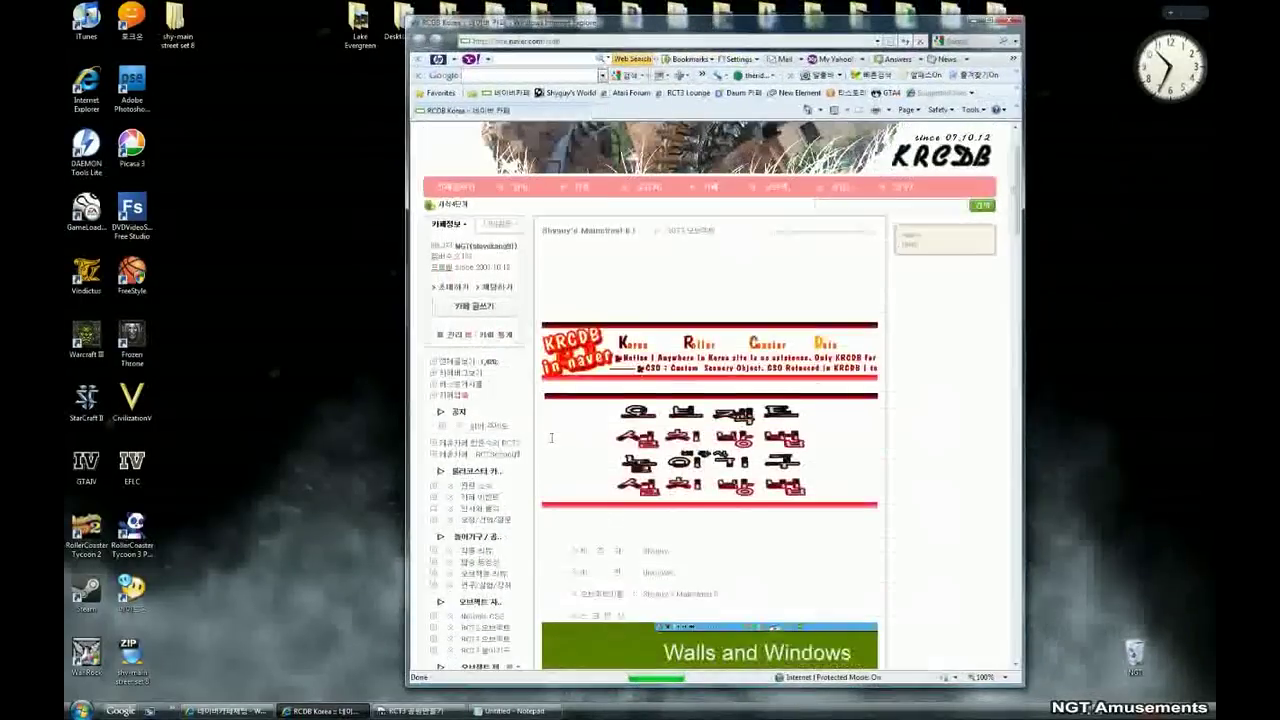
scroll(532, 453, "down", 3)
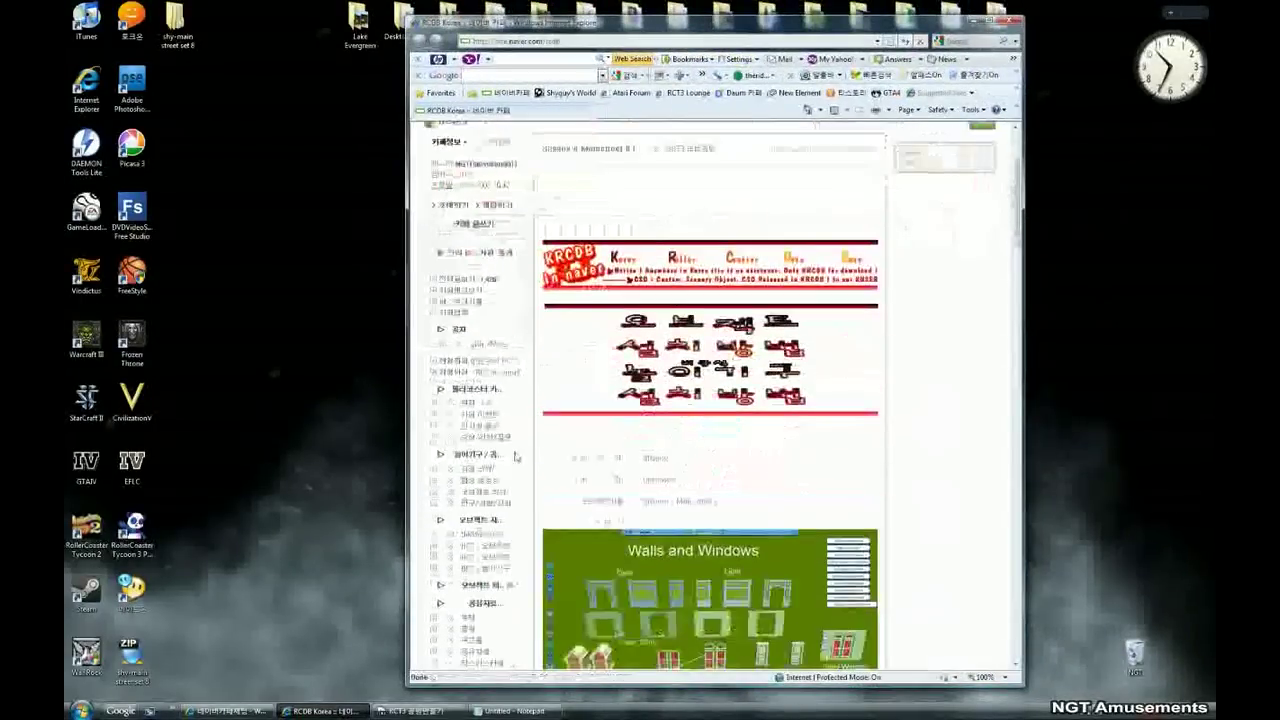
left_click(494, 476)
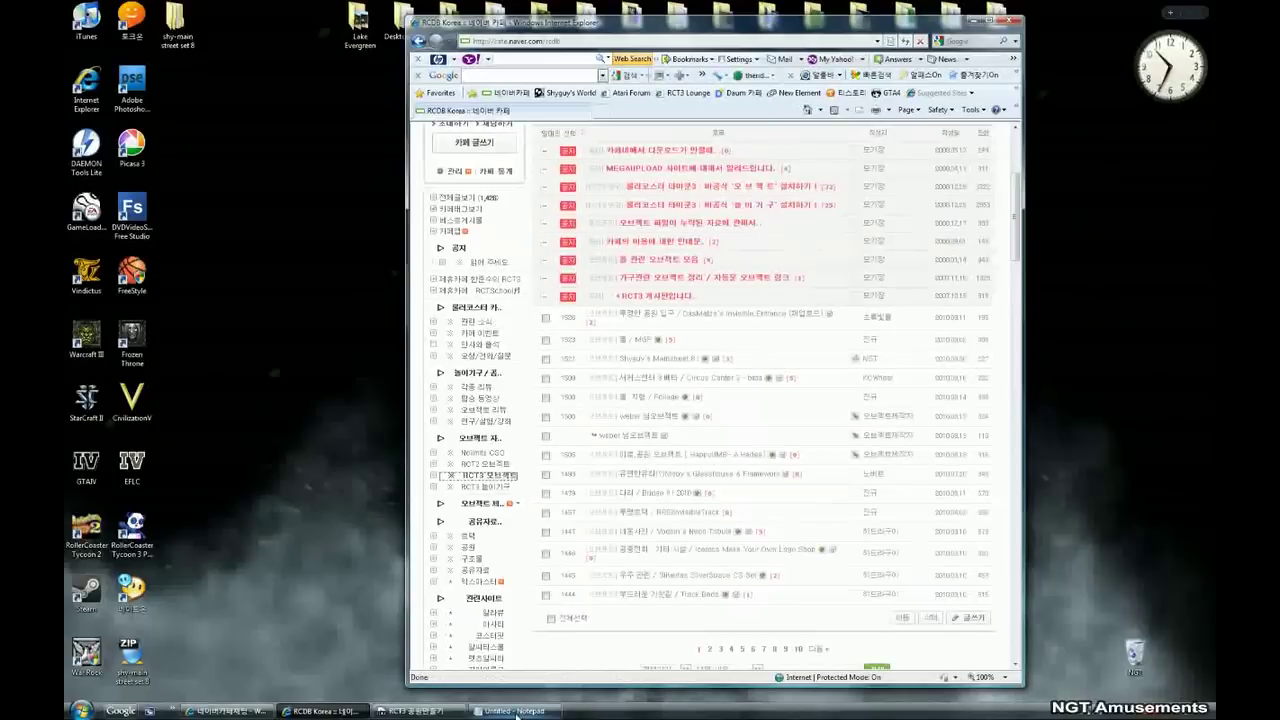
scroll(808, 450, "down", 2)
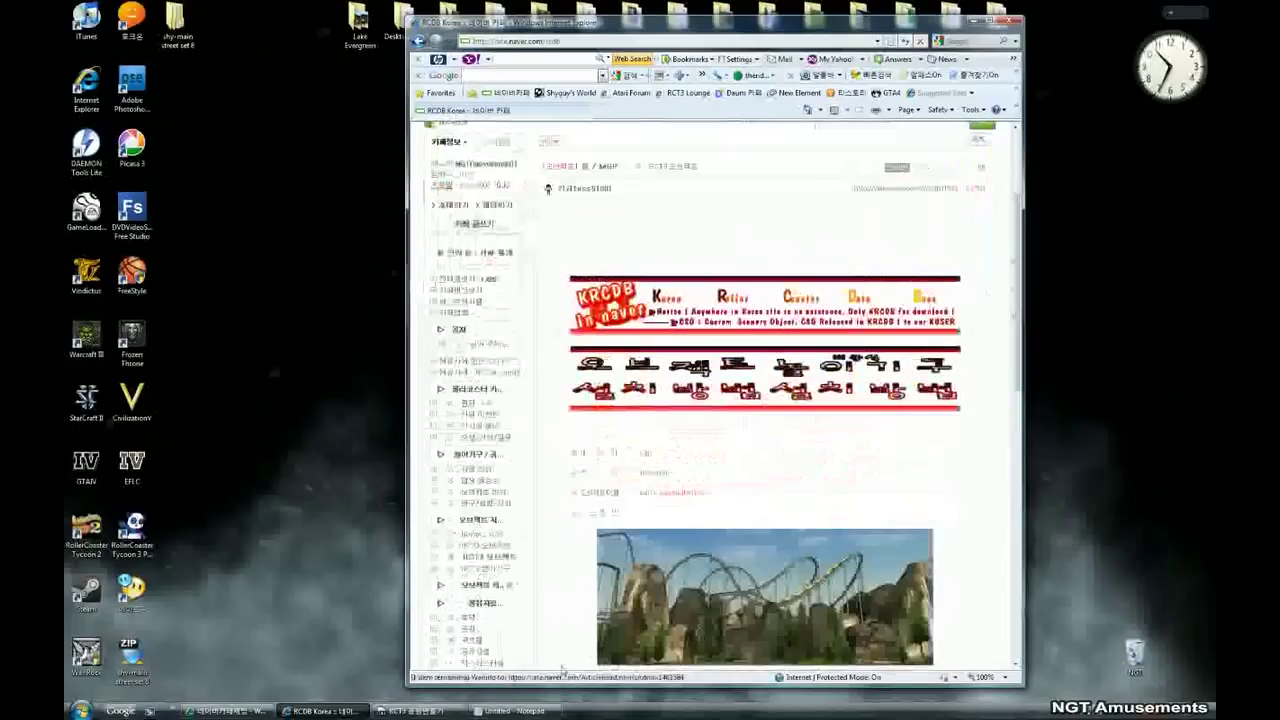
Replace the Notepad note with "아무사이트나 가셔서 원하는 오브젝트를 다운받으세요" and minimize it
left_click(515, 711)
key("ctrl+a")
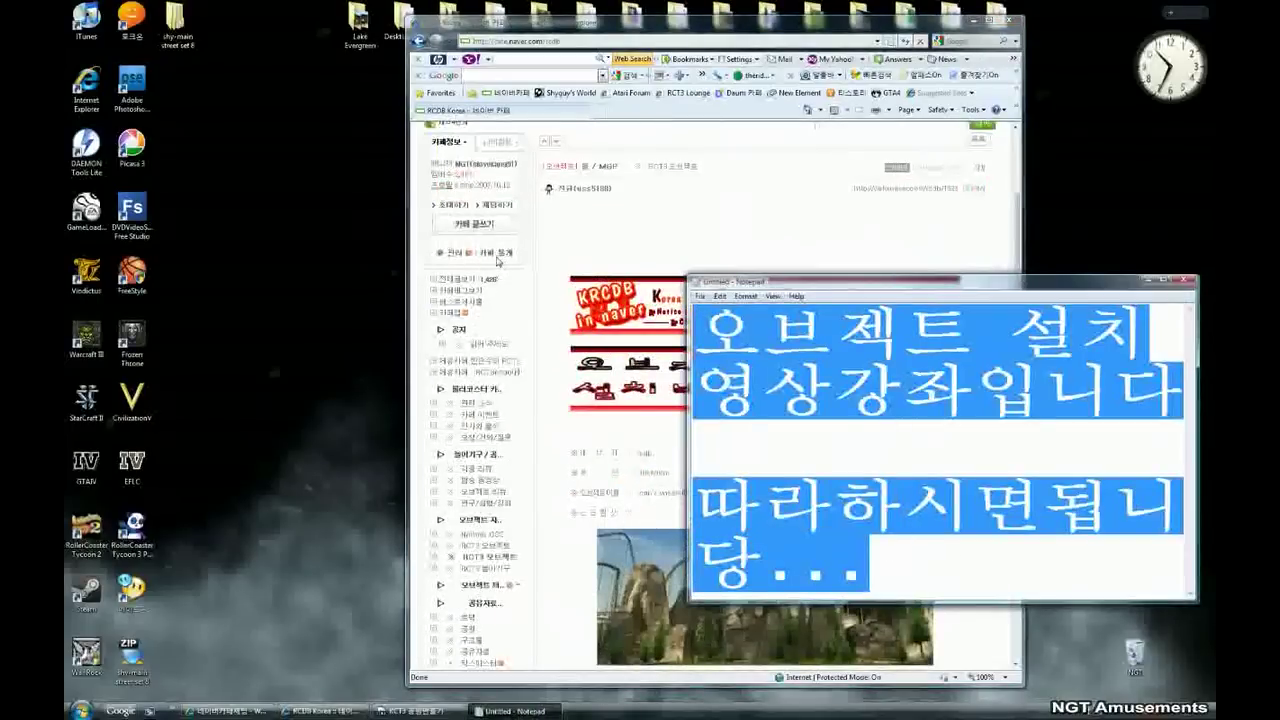
type("아무사이트나 가셔서")
key("Return")
type("원하는 오브")
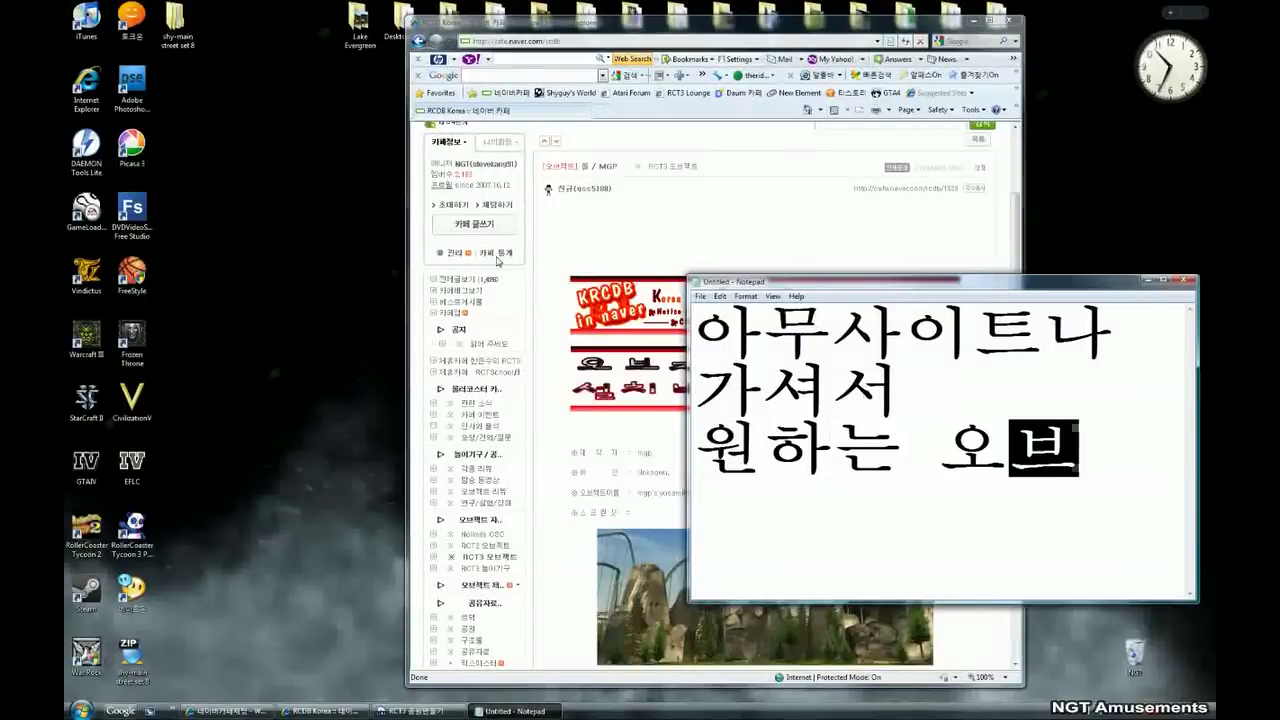
type("젝트를")
key("Return")
type("ㄷ")
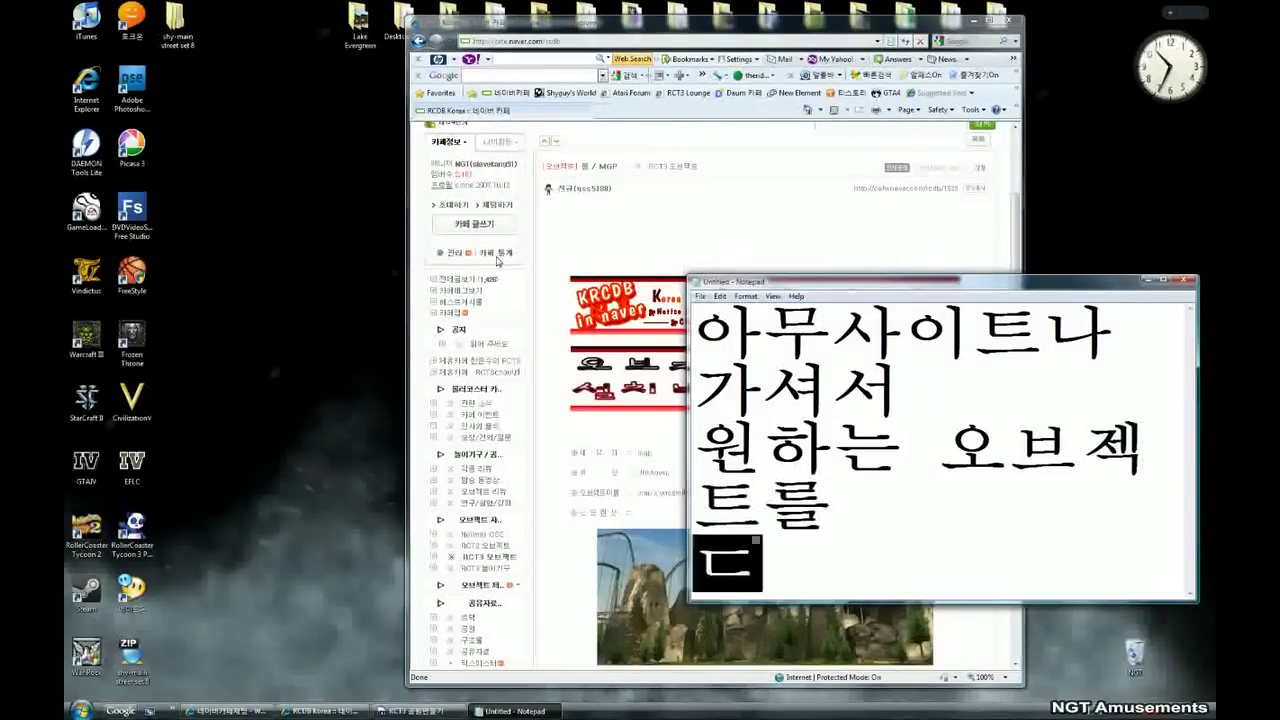
type("ㅏ운ㅂㅏㄷ으세요")
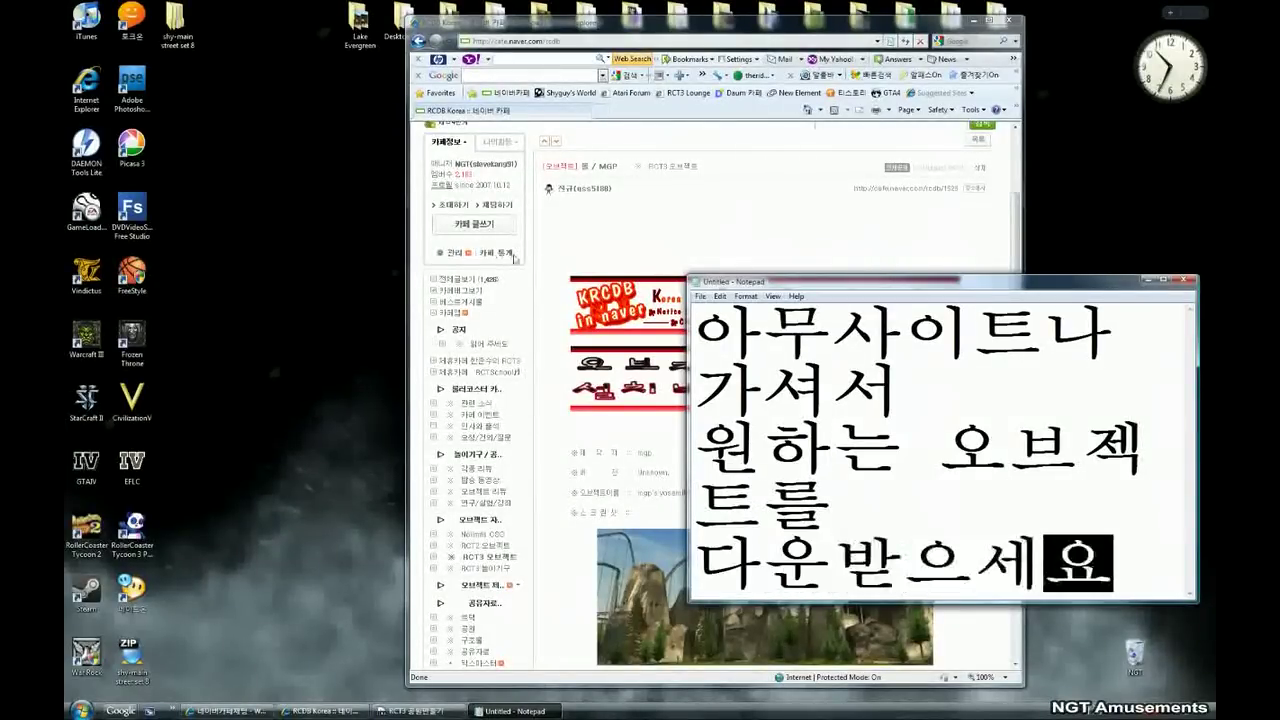
left_click(1147, 280)
Start the download from the DOWNLOAD banner of the MGP rock post and choose to save the file
scroll(987, 268, "down", 2)
scroll(987, 268, "up", 2)
scroll(987, 268, "up", 3)
scroll(980, 250, "down", 6)
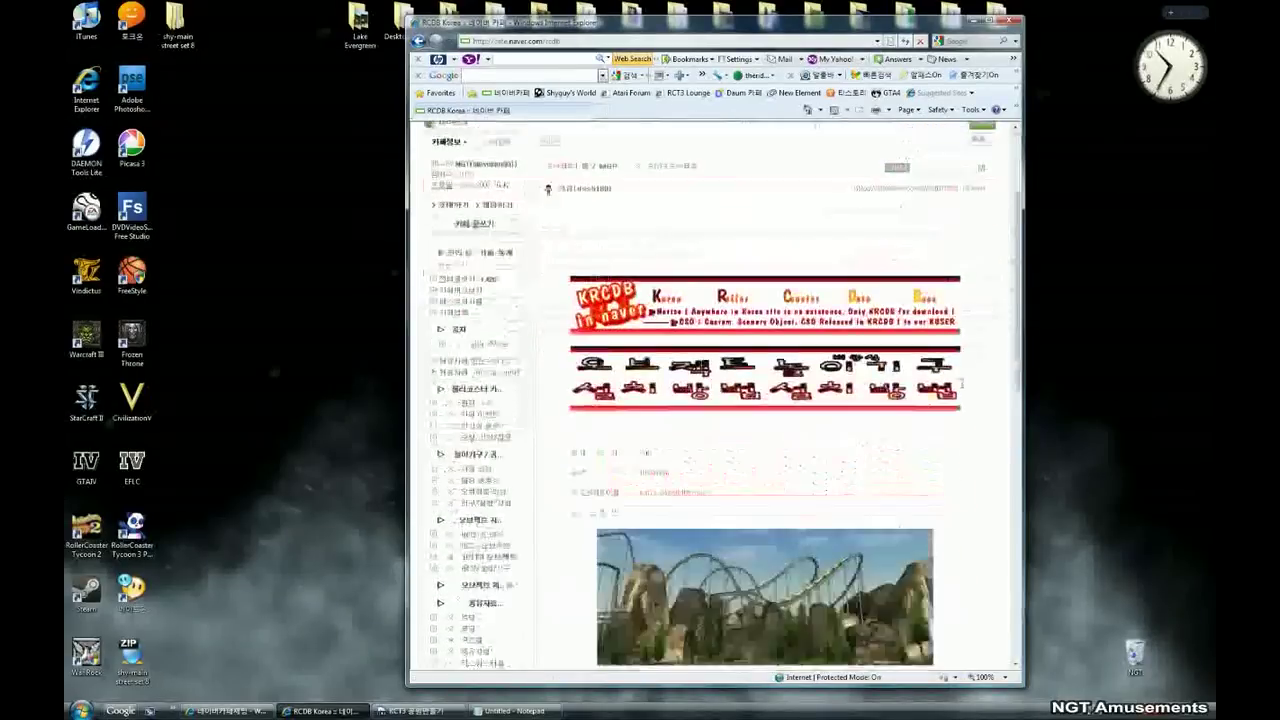
scroll(785, 492, "up", 6)
scroll(785, 492, "down", 7)
left_click(784, 421)
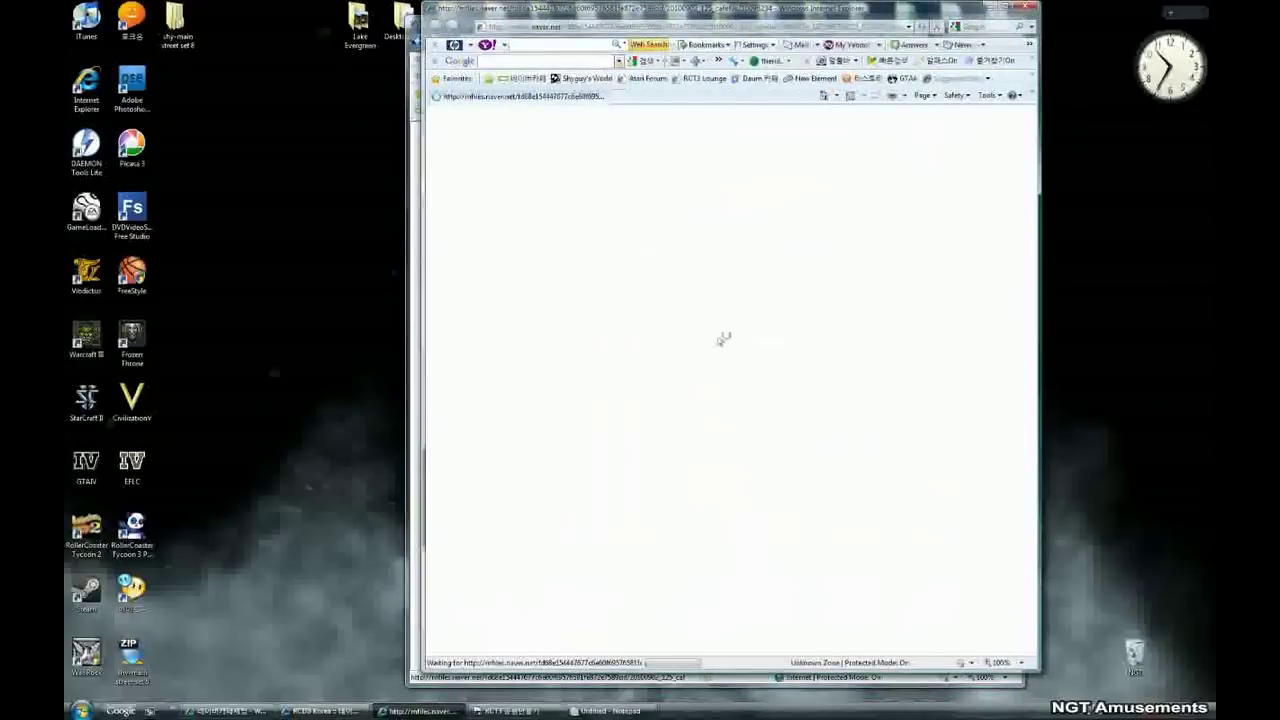
left_click(681, 364)
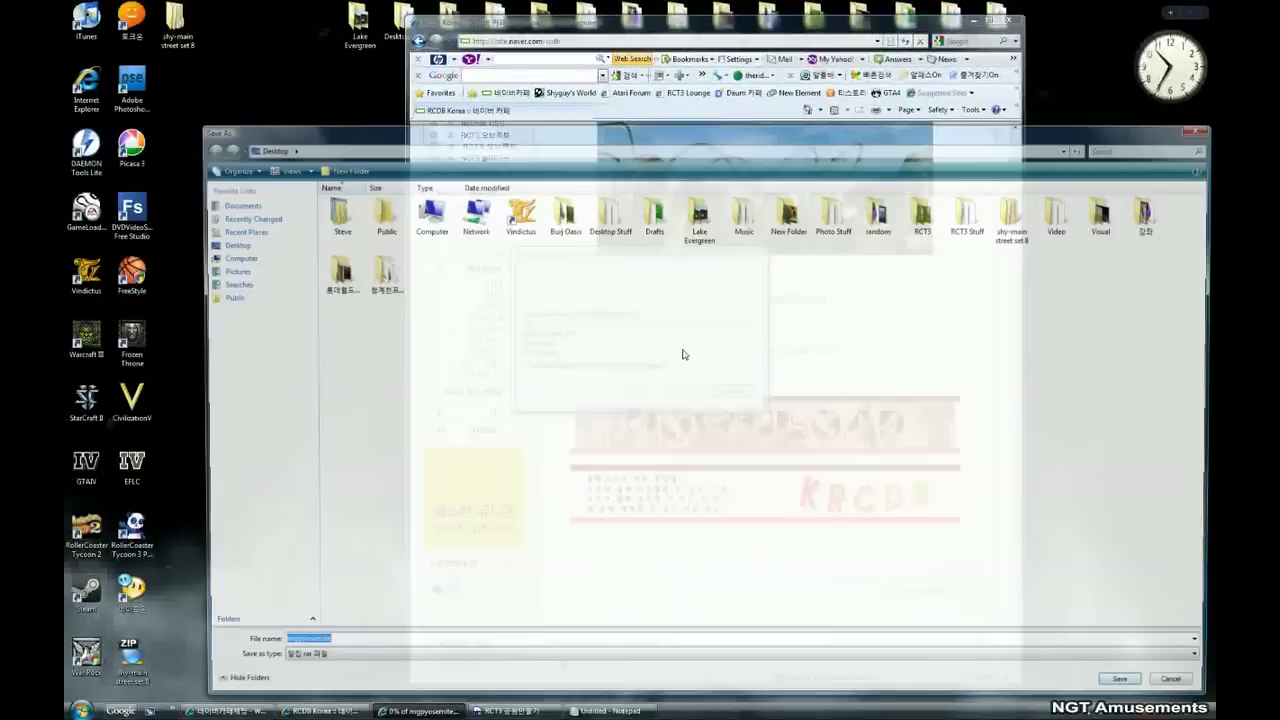
Replace the Notepad note with "바탕화면에 다운하세요~"
left_click(600, 711)
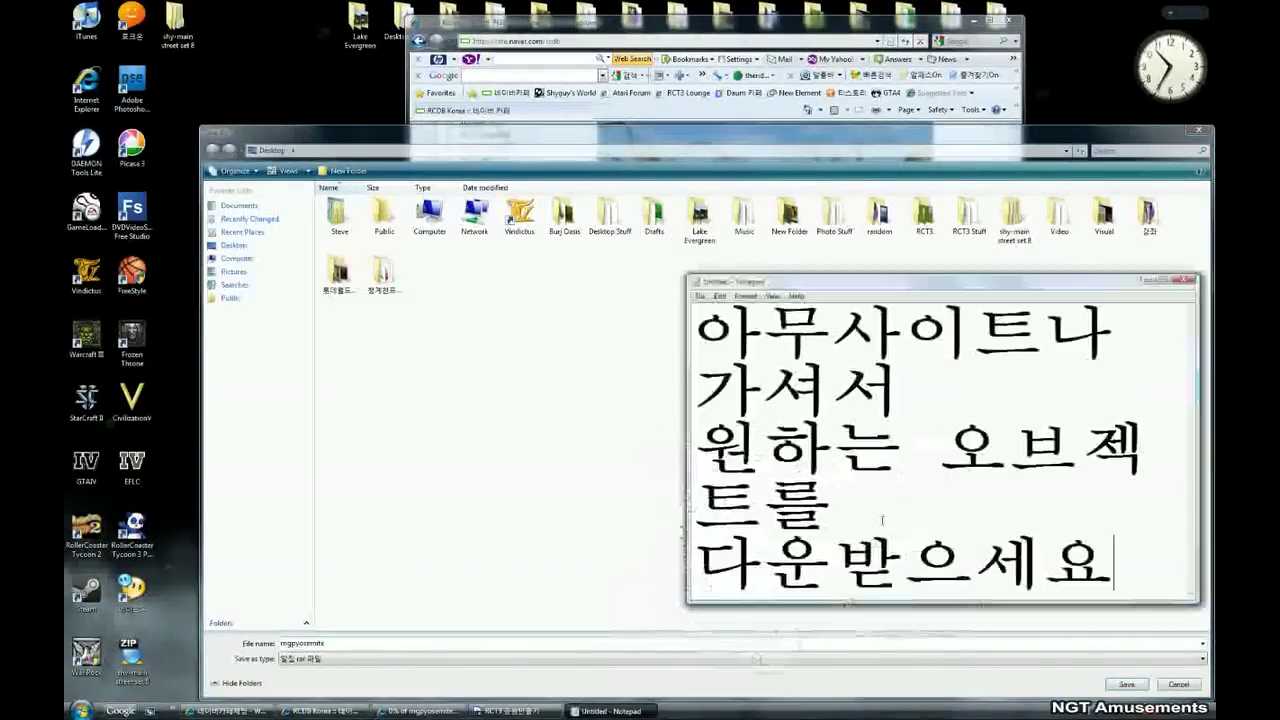
key("ctrl+a")
type("ㅂㅏ탕화면에 설")
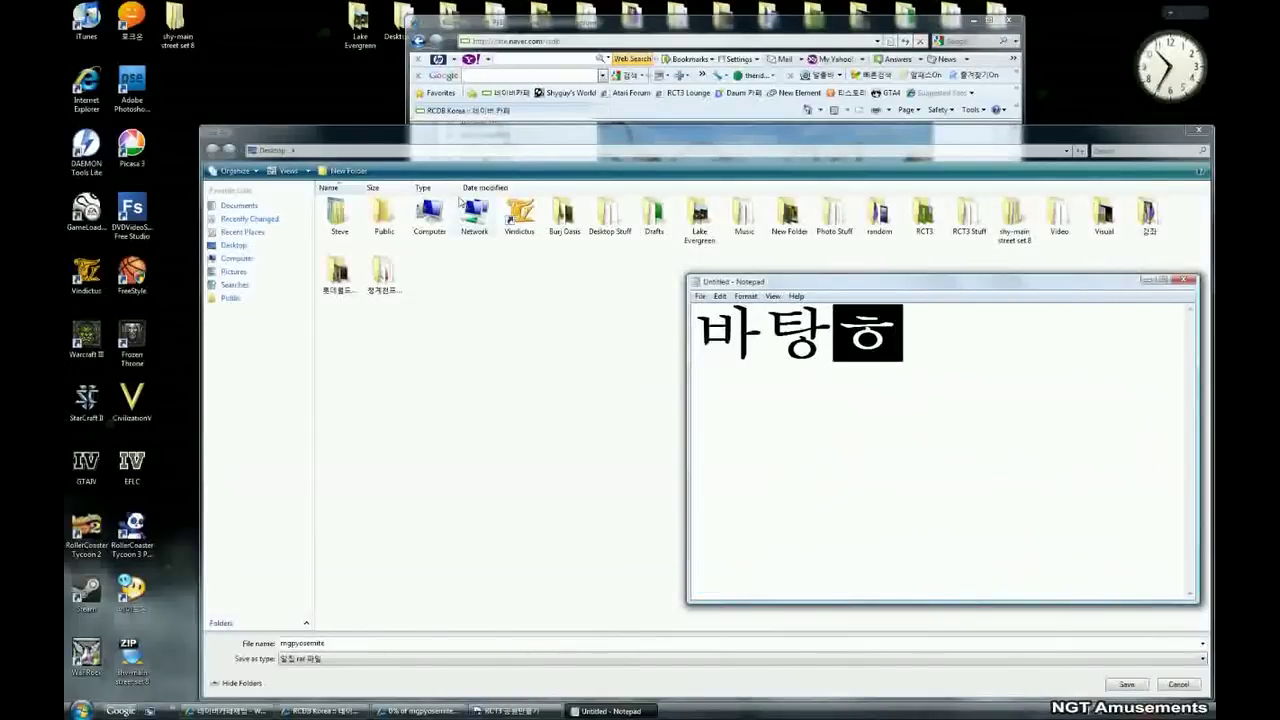
key("BackSpace")
key("BackSpace")
type("다")
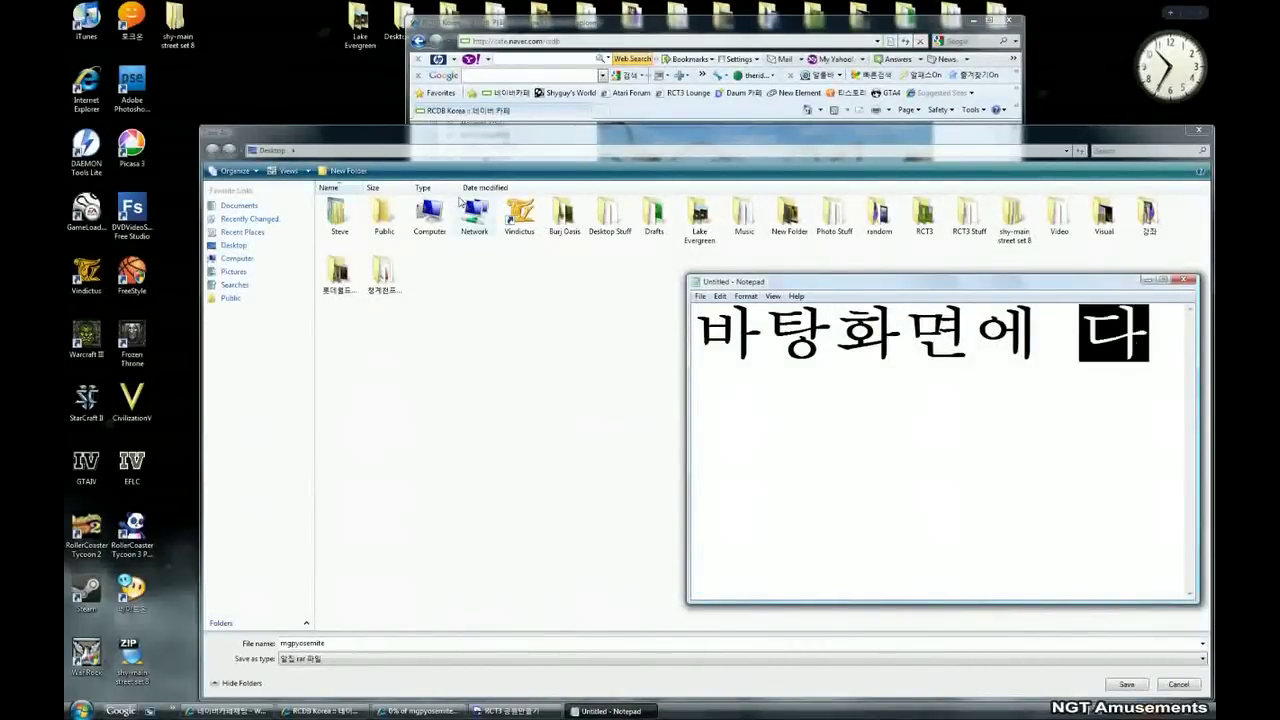
type("운하세요~")
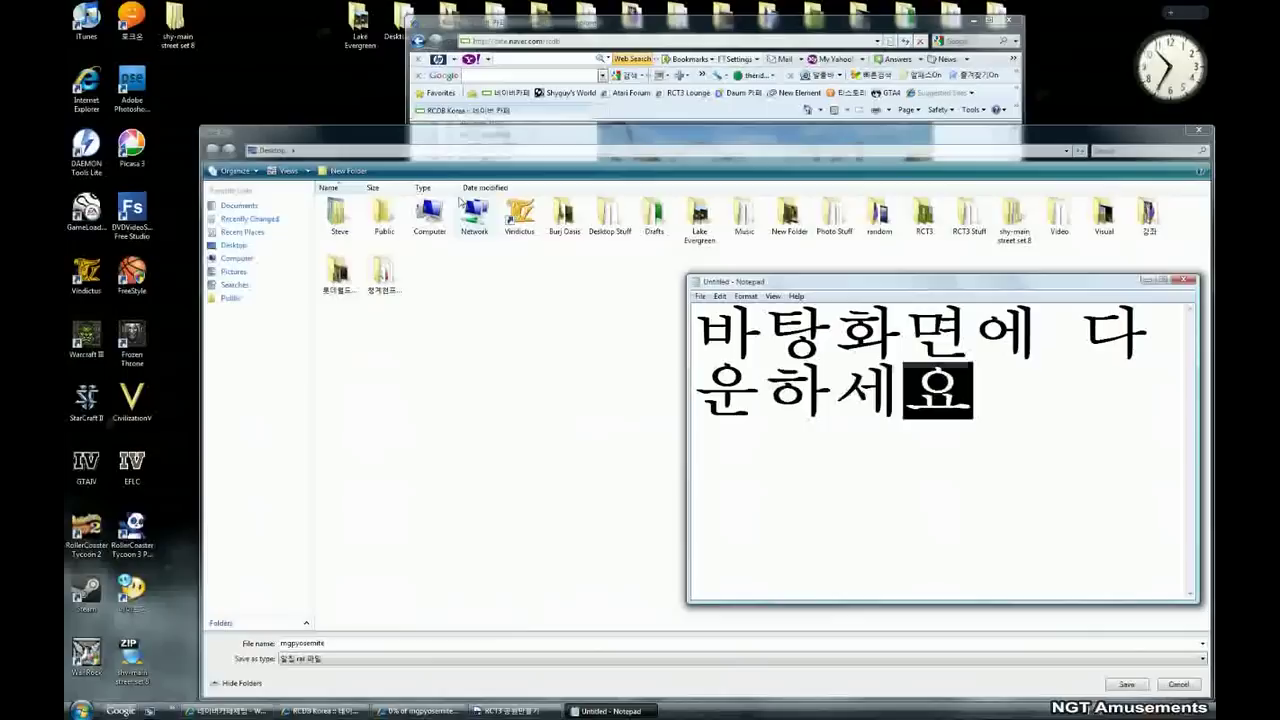
Minimize the note and save the mgpyosemite RAR file to the Desktop
left_click(1149, 281)
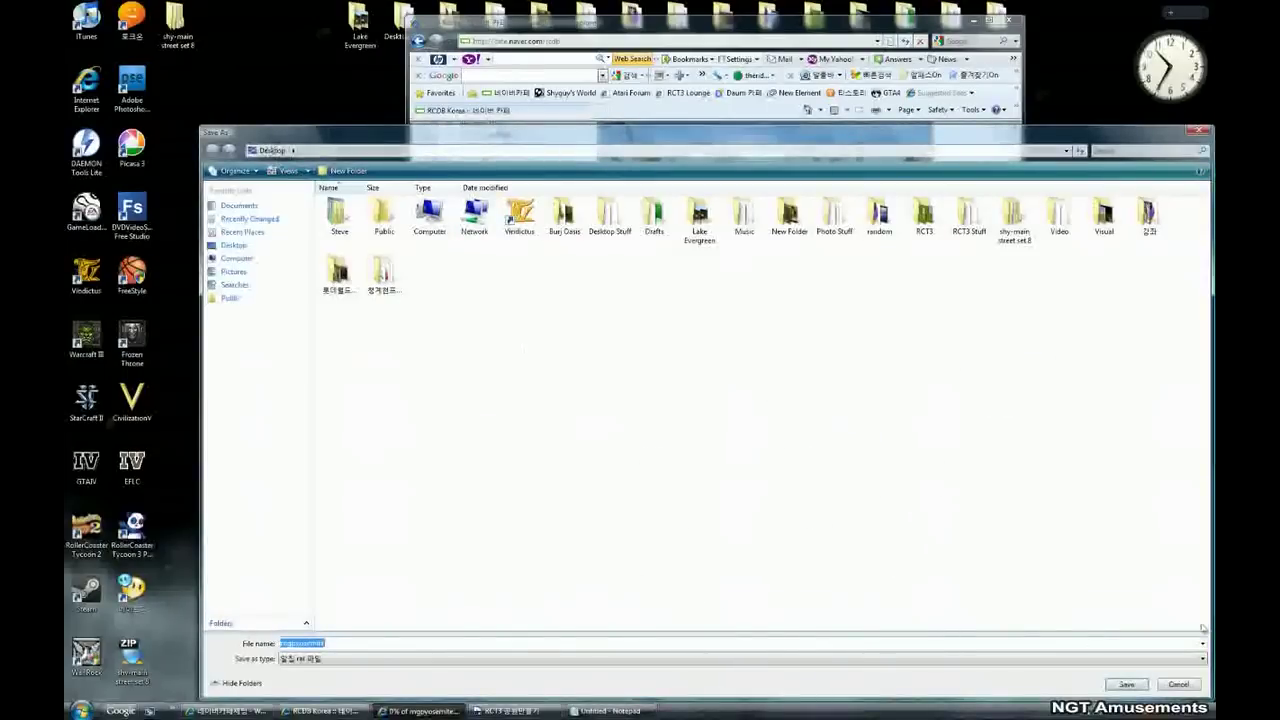
left_click(1124, 684)
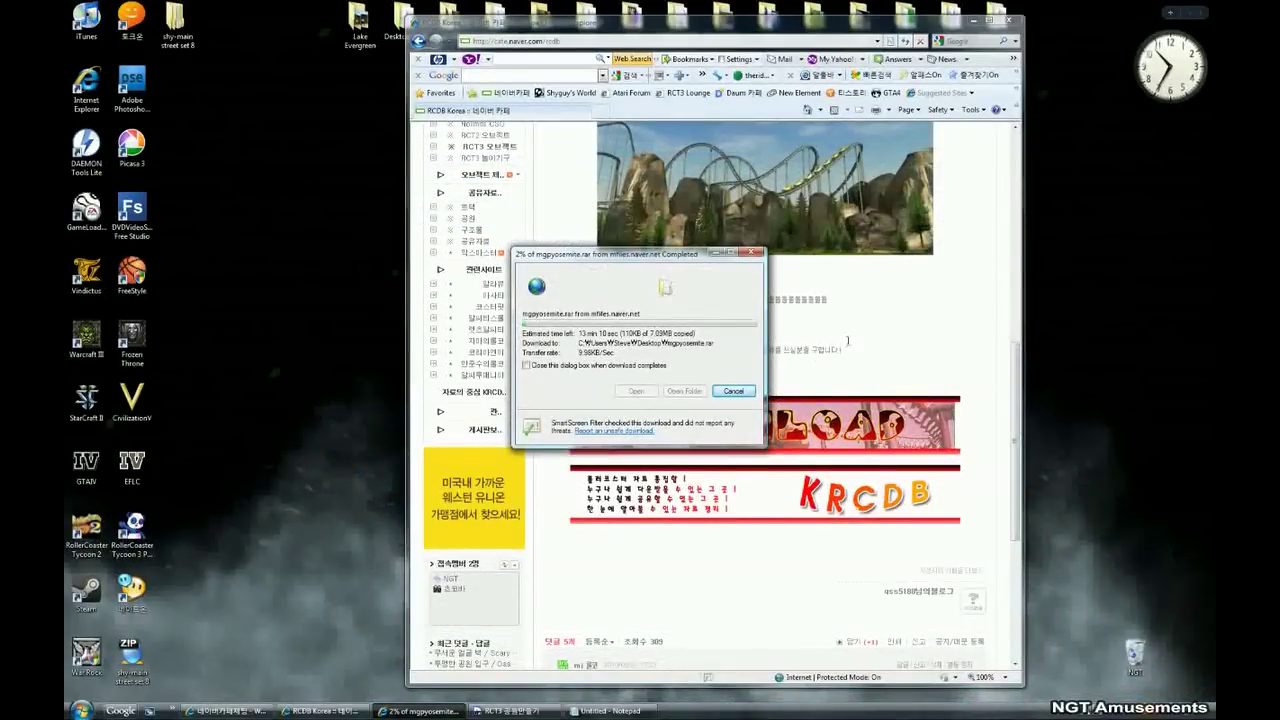
Replace the Notepad note with "똥컴이라 좀 오래걸림.." and minimize it
mouse_move(640, 712)
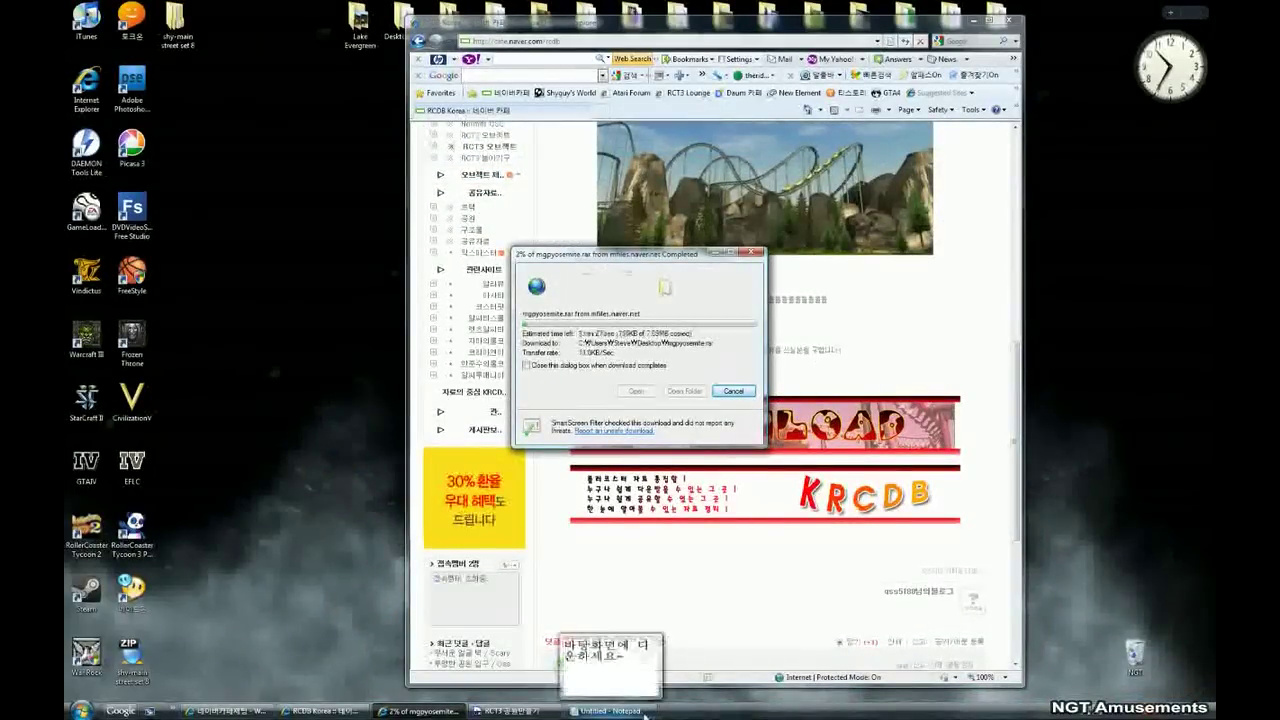
left_click(625, 708)
left_click_drag(1014, 395, 383, 246)
type("똥커ㅁ이라")
key("Return")
type("좀 오래걸림..")
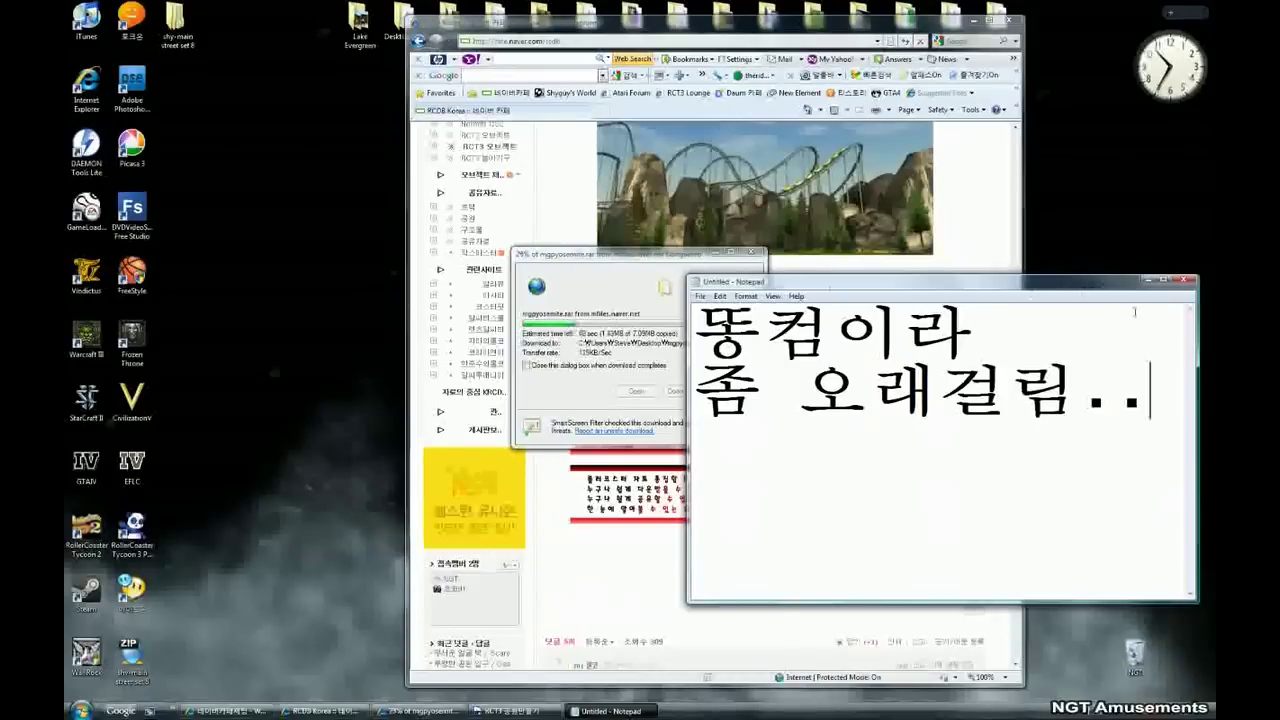
left_click(1146, 280)
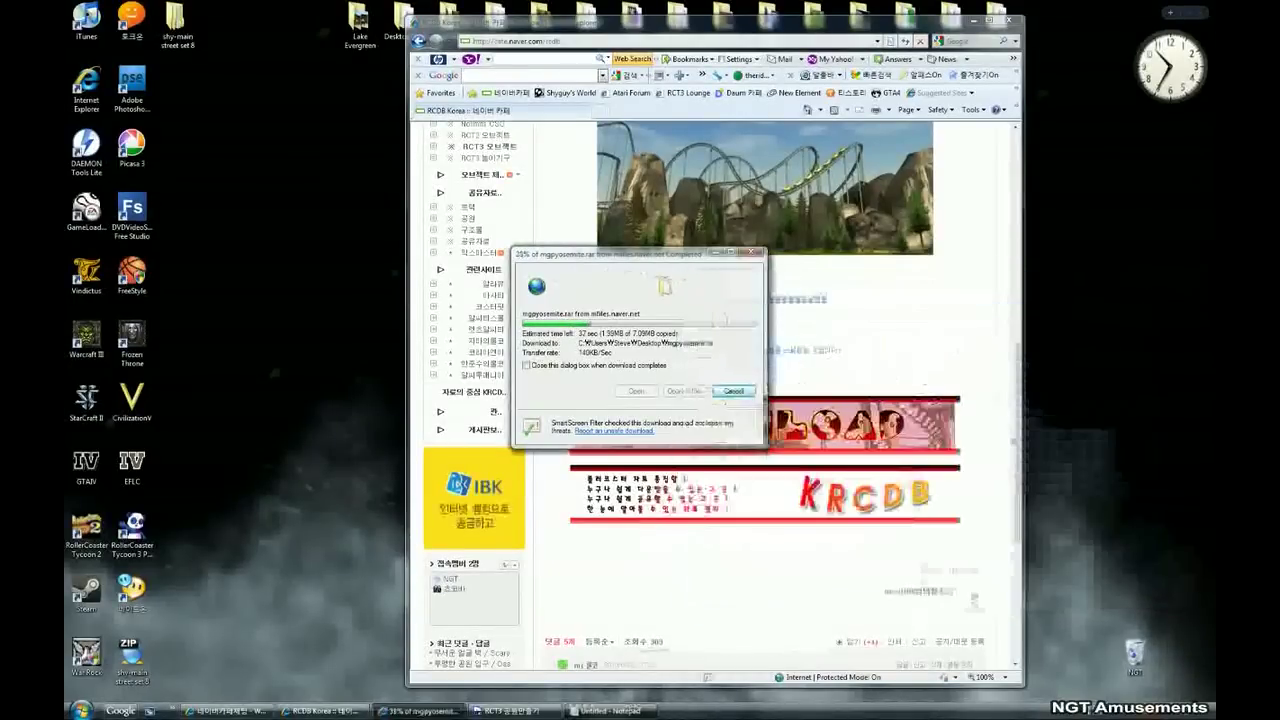
left_click(225, 710)
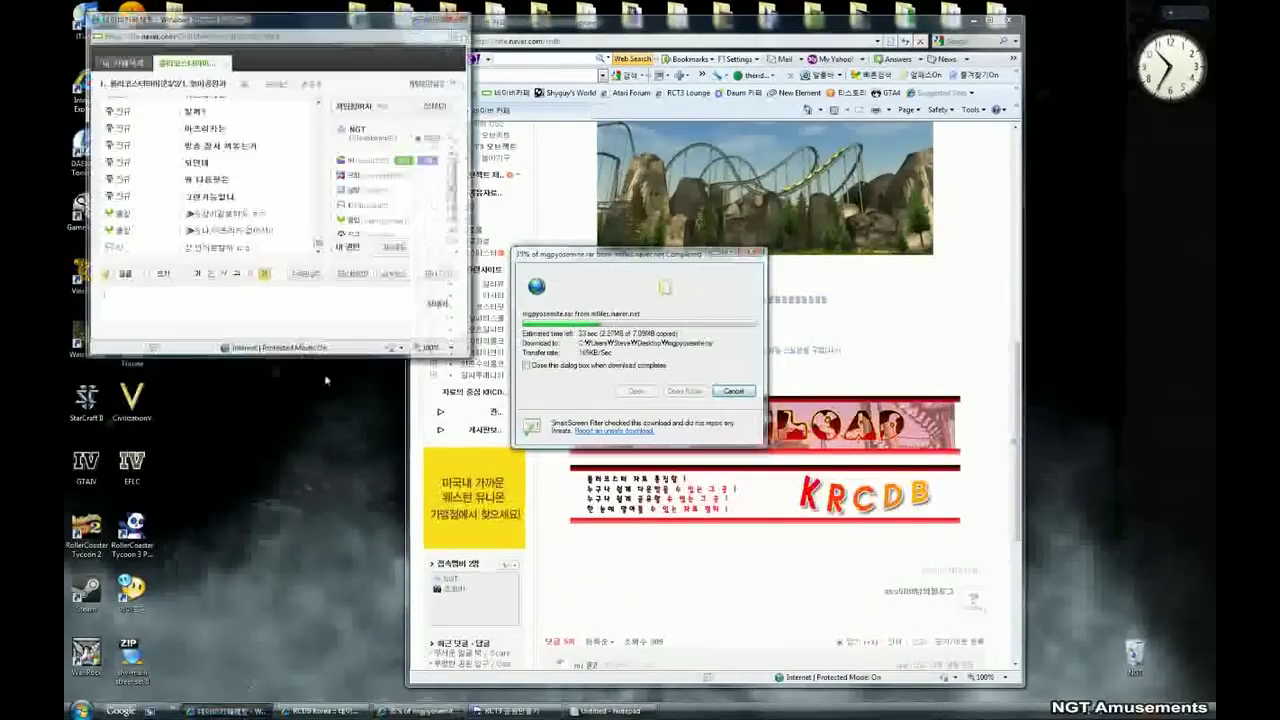
left_click(428, 18)
left_click(559, 378)
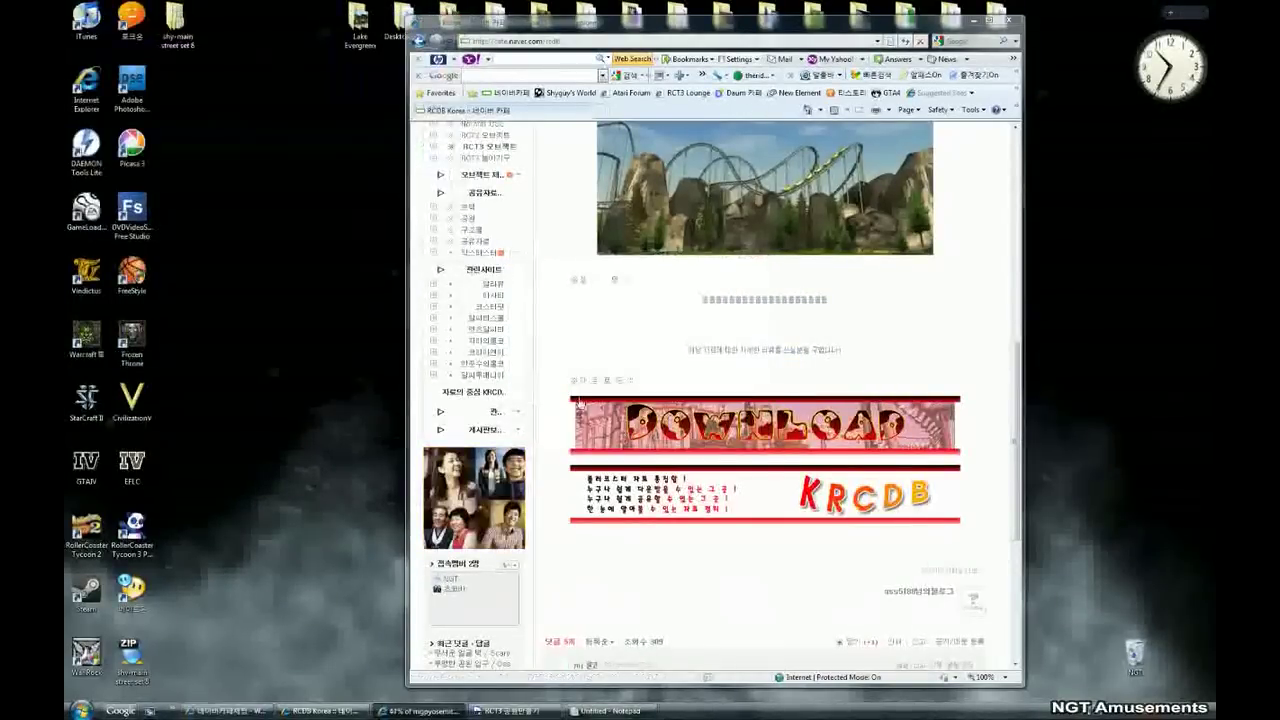
left_click(420, 711)
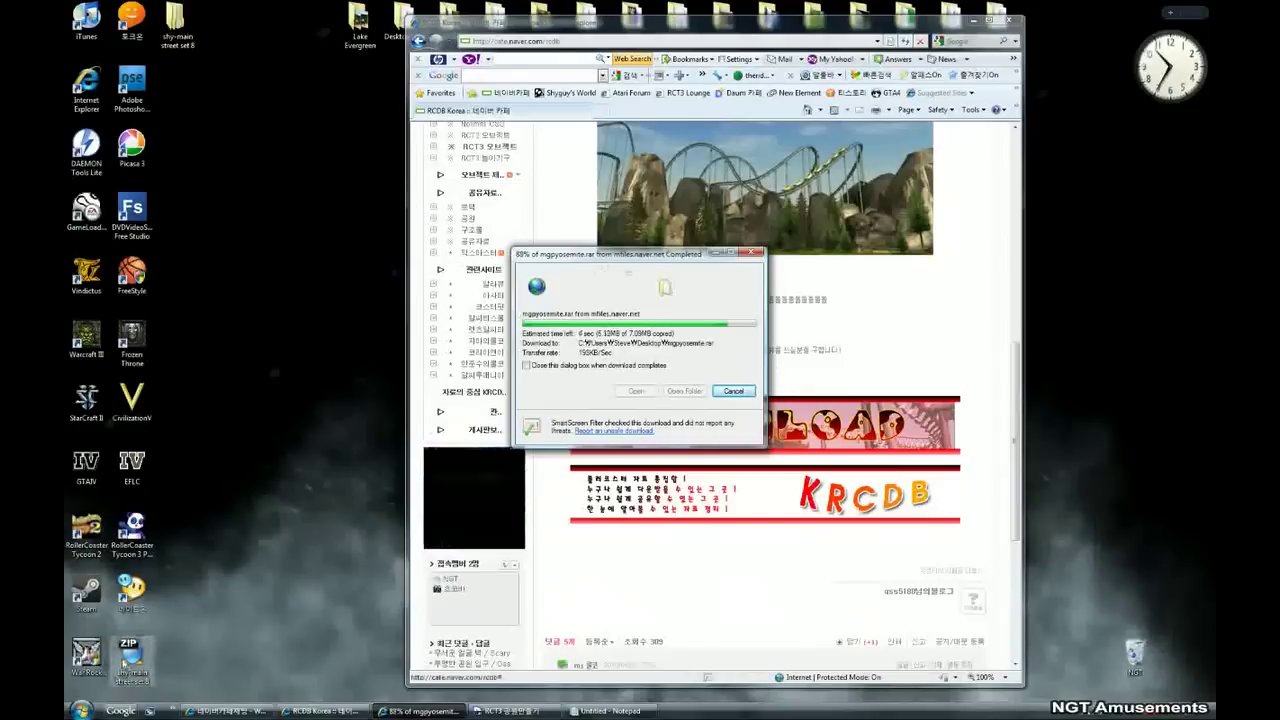
Delete the shy-main street set 8 ZIP file and its folder from the desktop
left_click(131, 657)
left_click(176, 22, "ctrl")
right_click(178, 22)
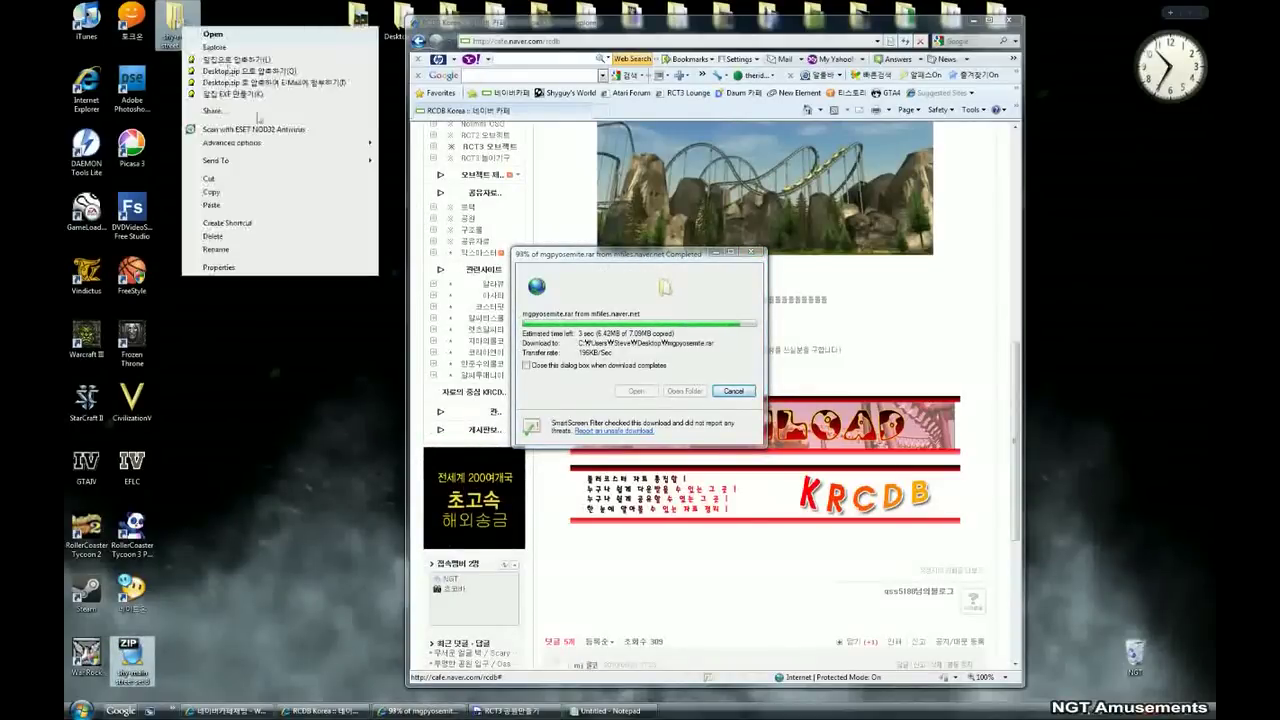
left_click(263, 236)
left_click(666, 364)
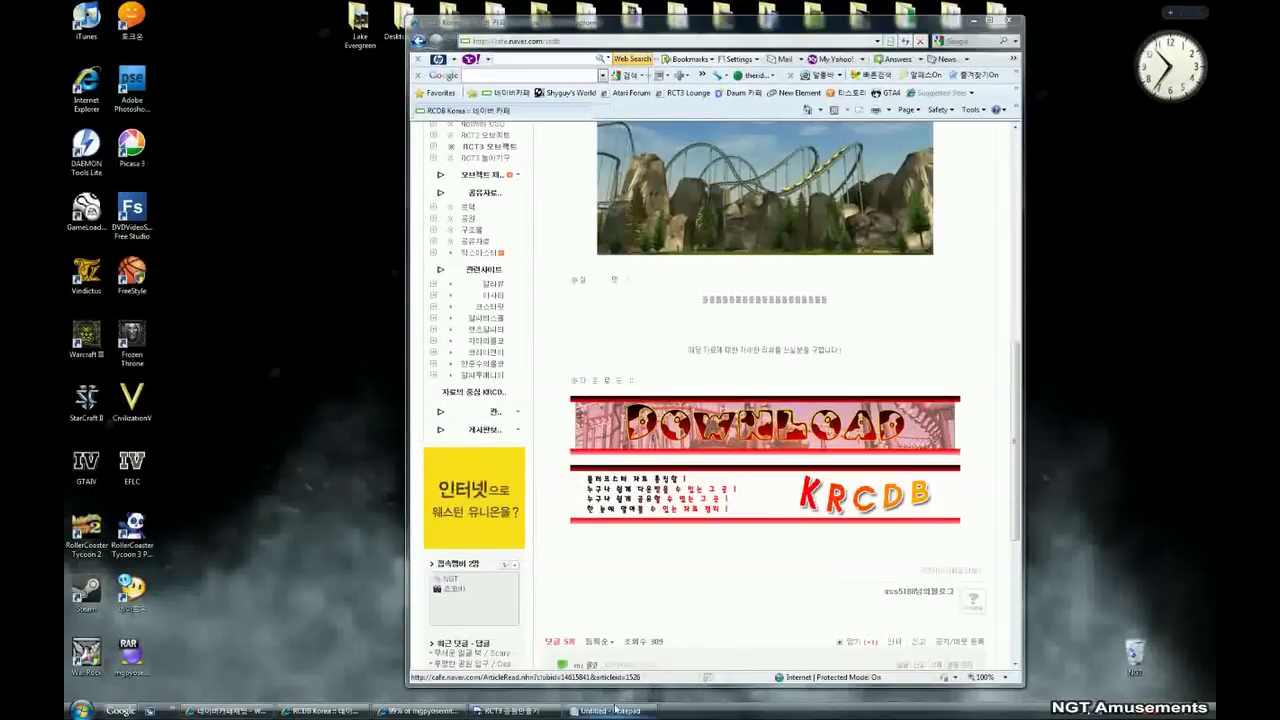
Close the finished download's dialog and open the mgpyosemite.rar archive from the desktop
left_click(424, 711)
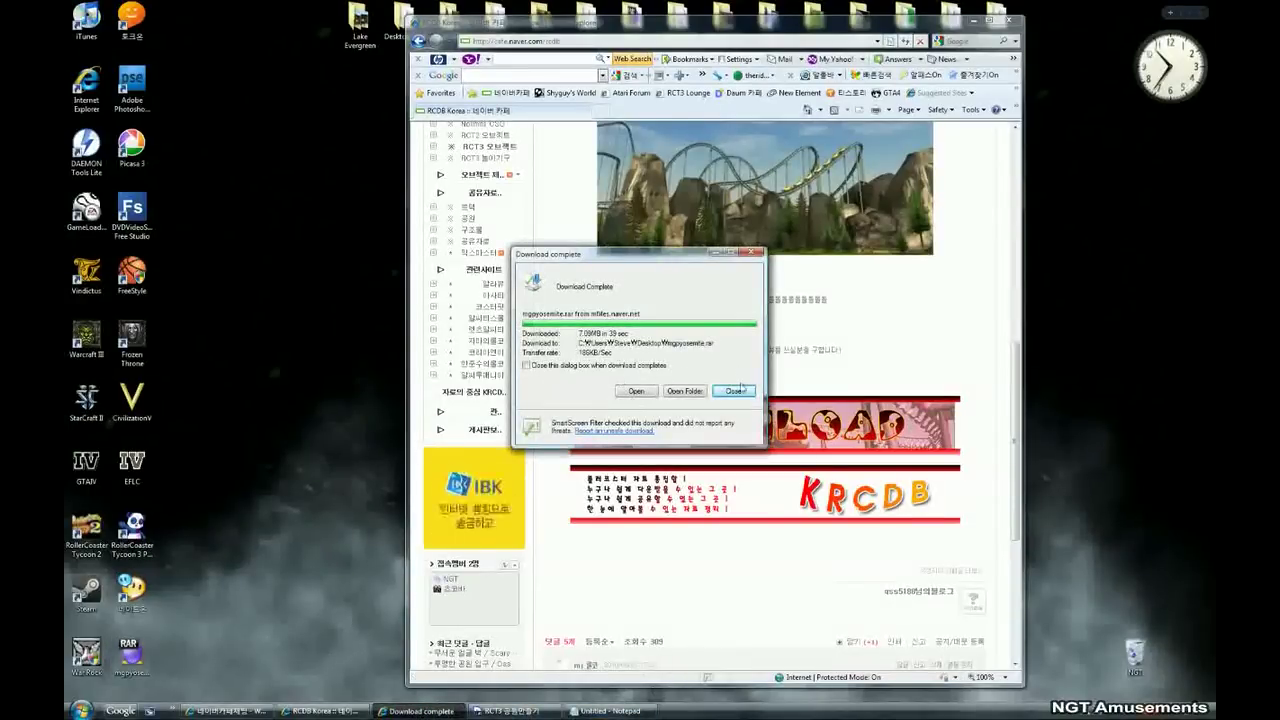
left_click(735, 390)
left_click(131, 655)
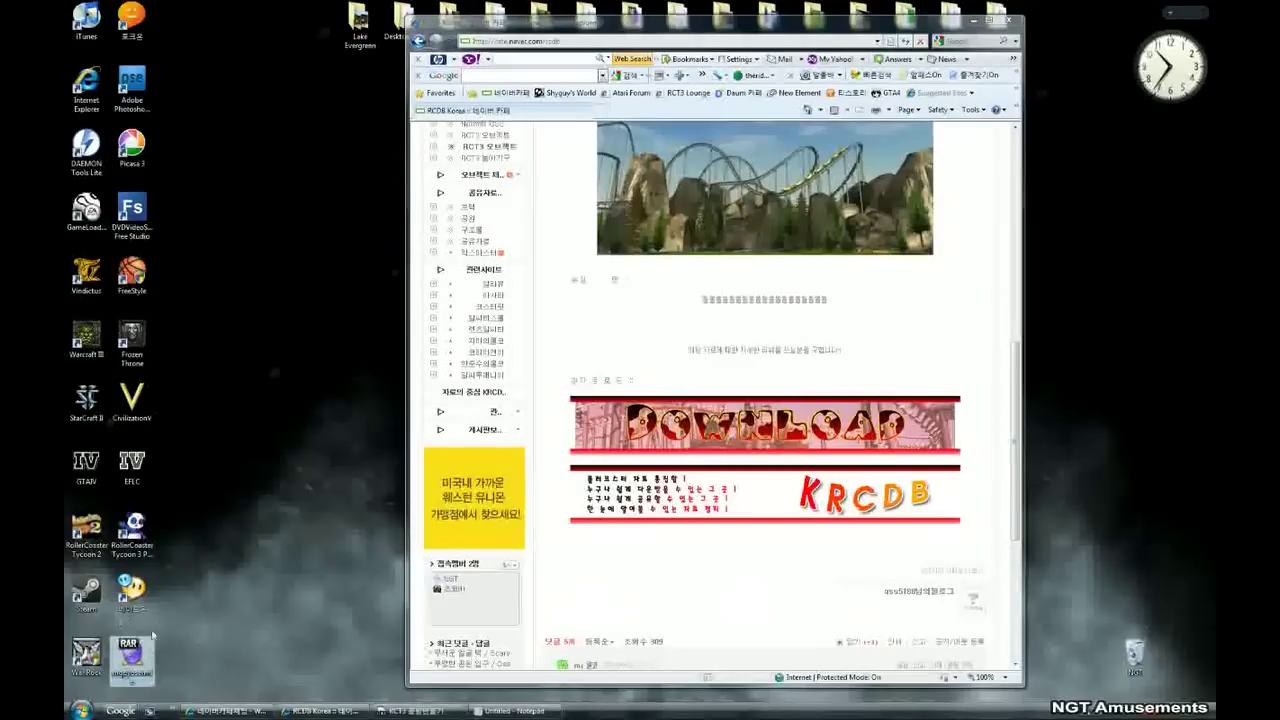
double_click(132, 656)
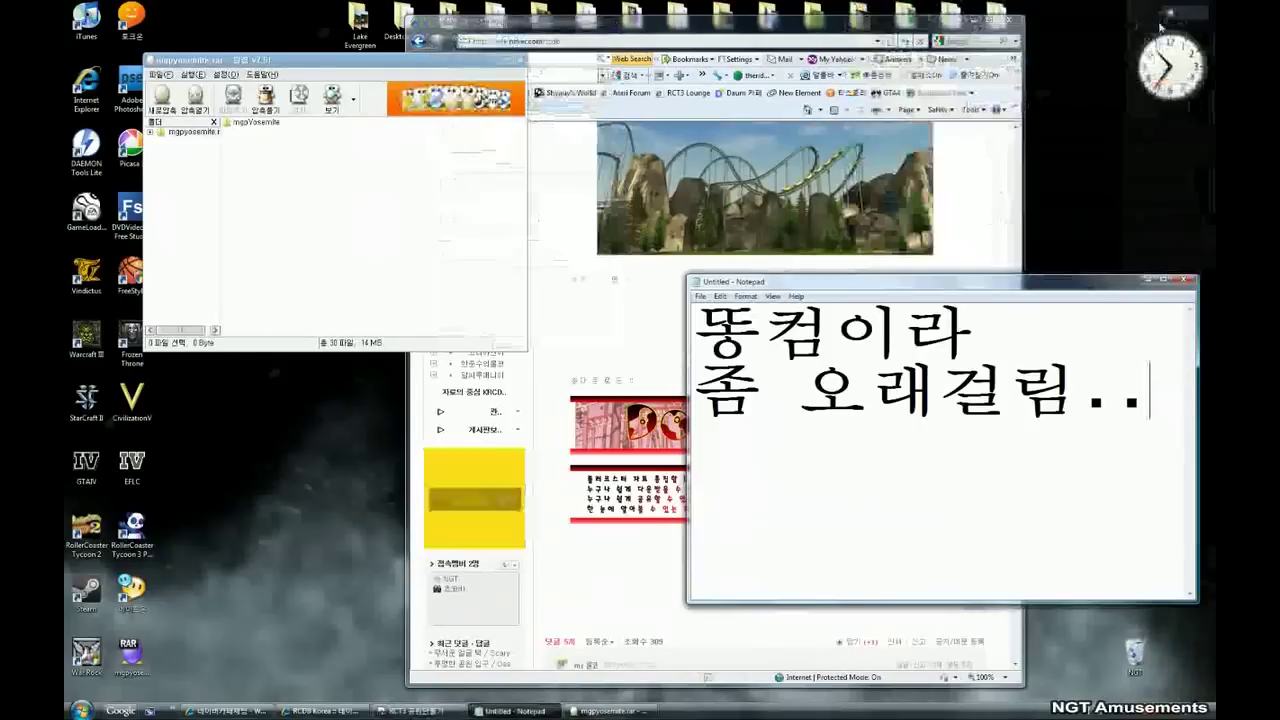
Replace the Notepad note with "바탕화면에 압축을 풀어줍니다"
key("ctrl+a")
type("바탕화면에")
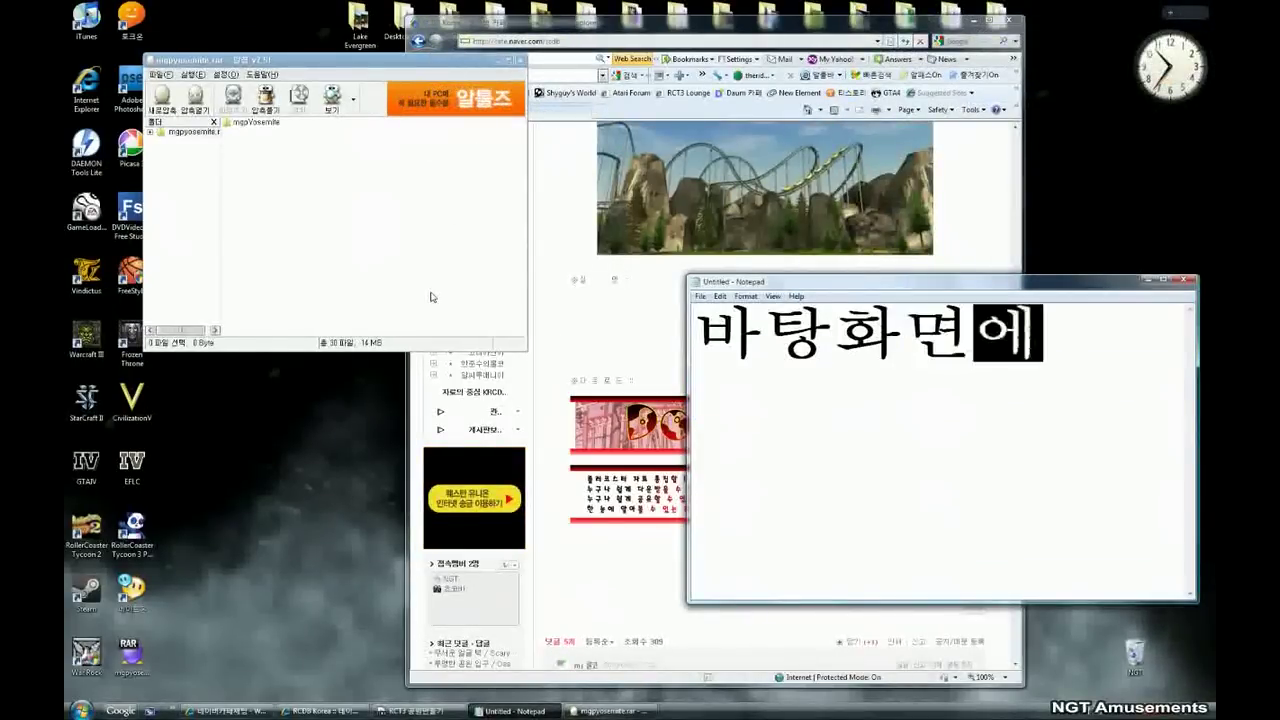
key("Return")
type("압축을 풀어줍니다")
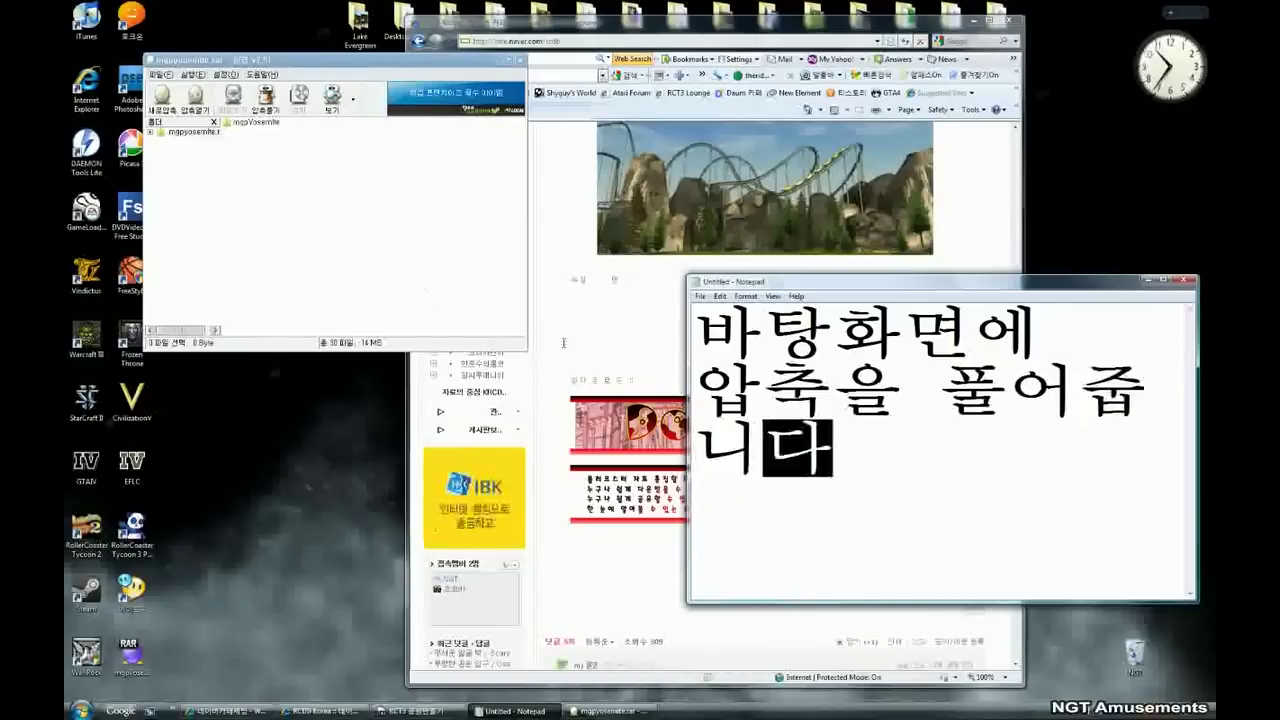
key("Right")
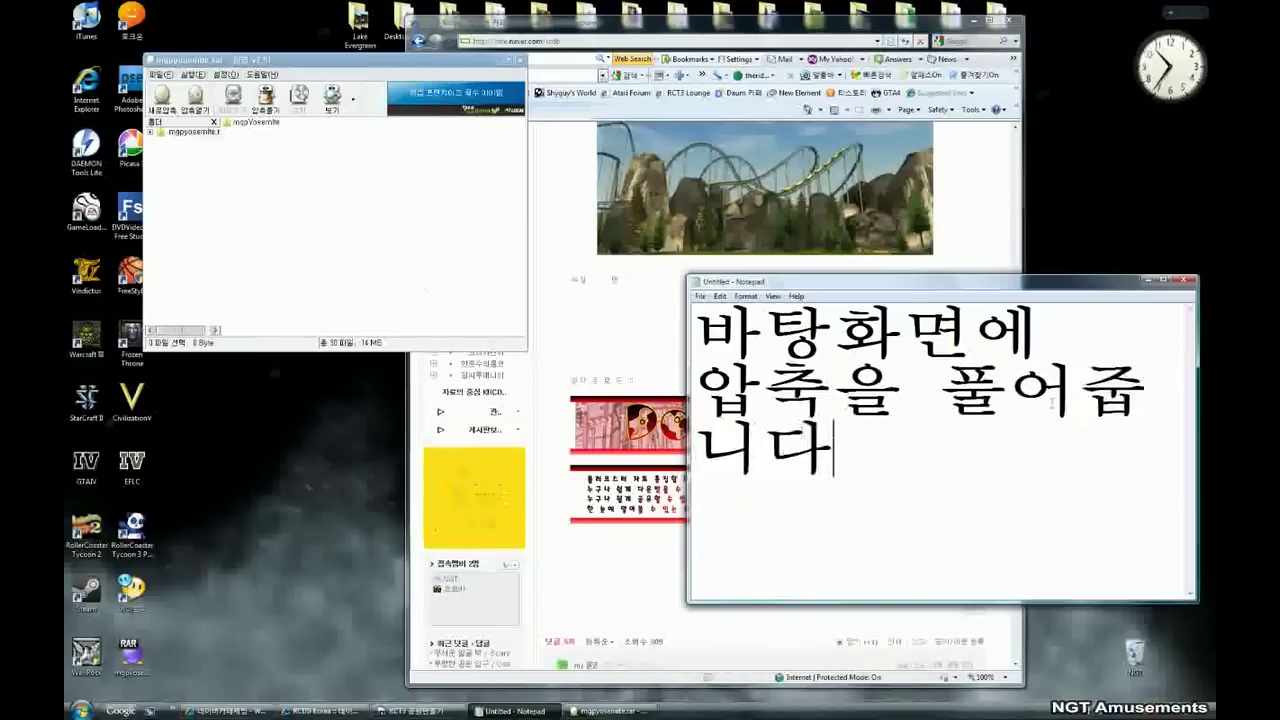
Extract mgpyosemite.rar into its own folder on the desktop and close the archive program
left_click(262, 92)
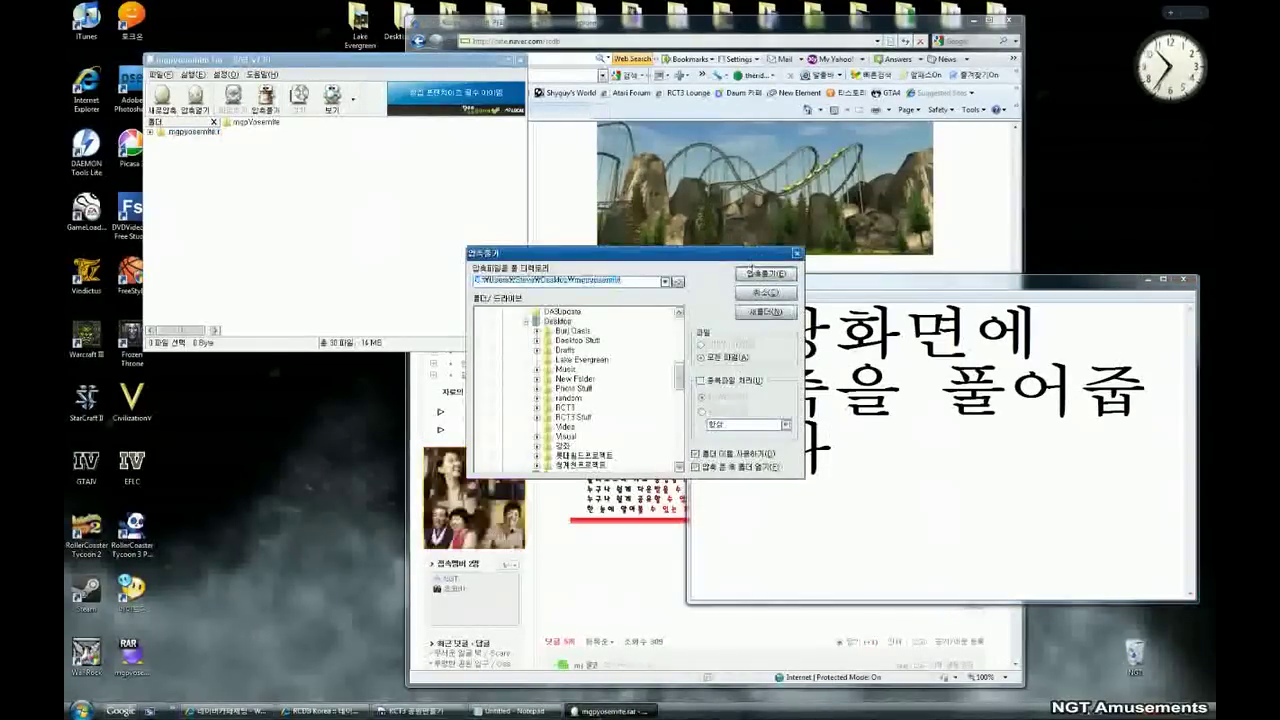
left_click(760, 272)
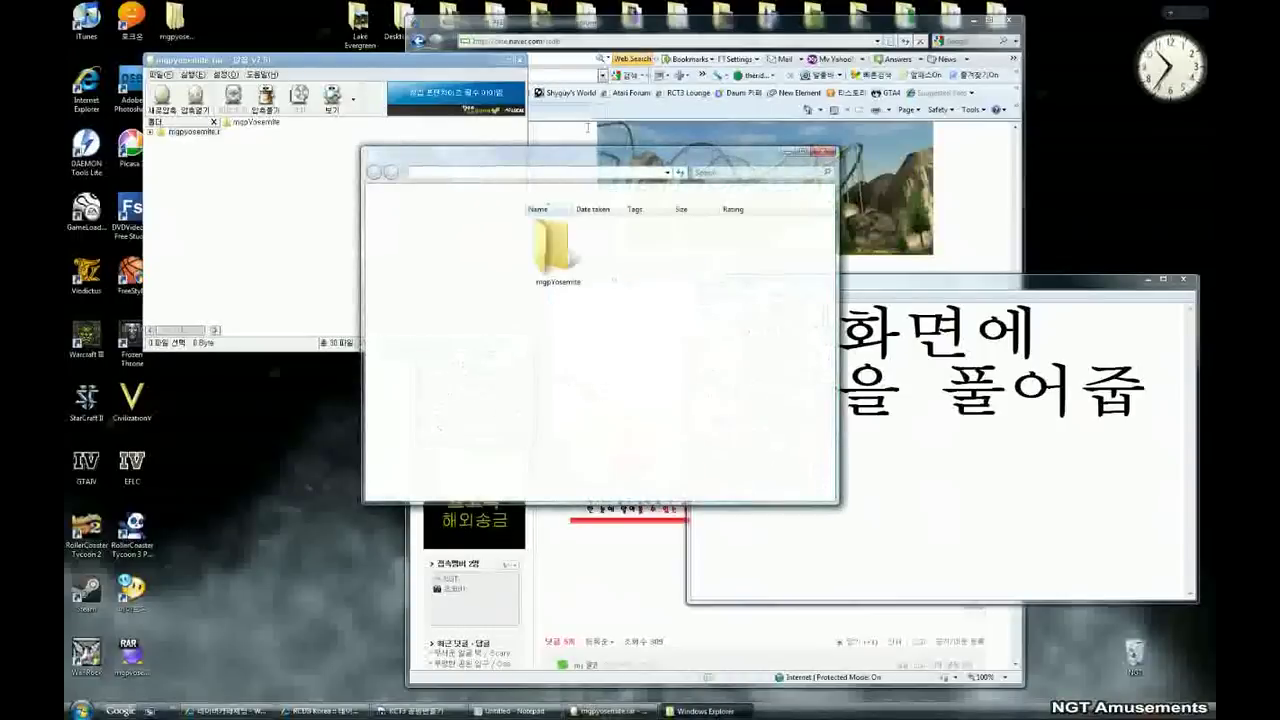
left_click_drag(594, 154, 342, 183)
left_click(519, 59)
Replace the Notepad note with "저렇게 나오면 폴더를 클릭해서 ovl 파일이 두개있는지 확인"
left_click_drag(989, 450, 564, 275)
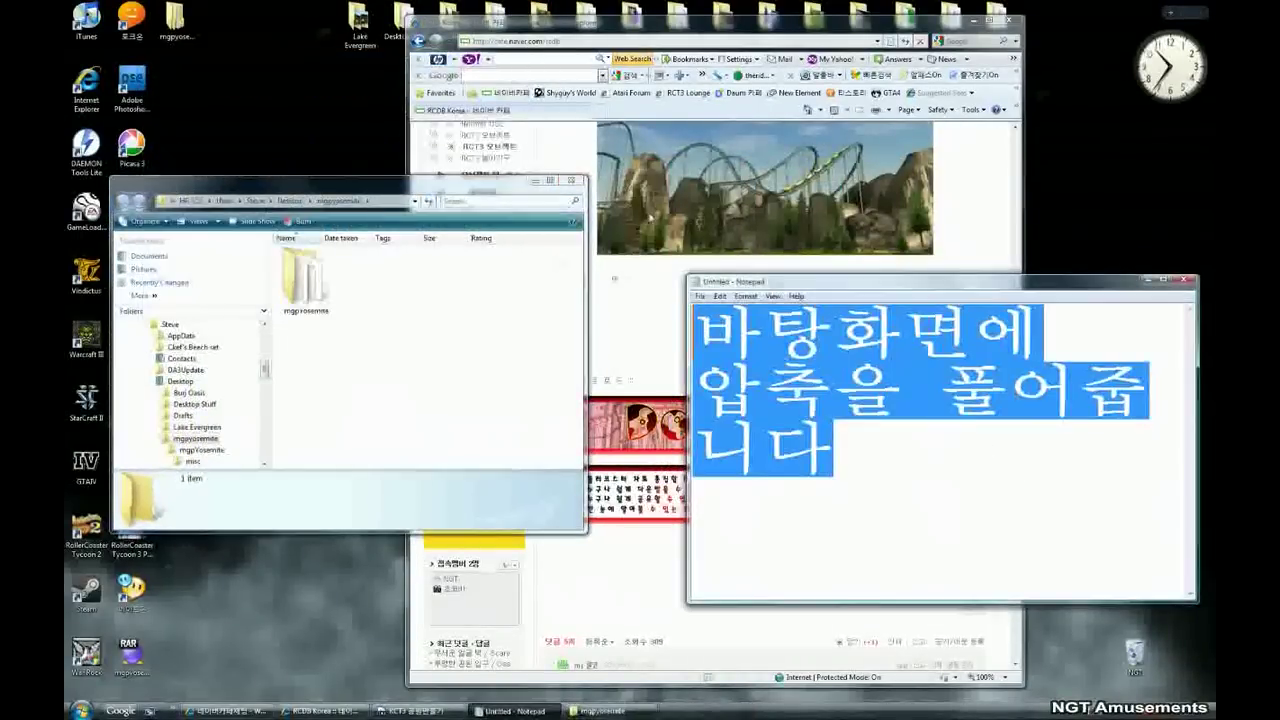
type("저렇게 나오면")
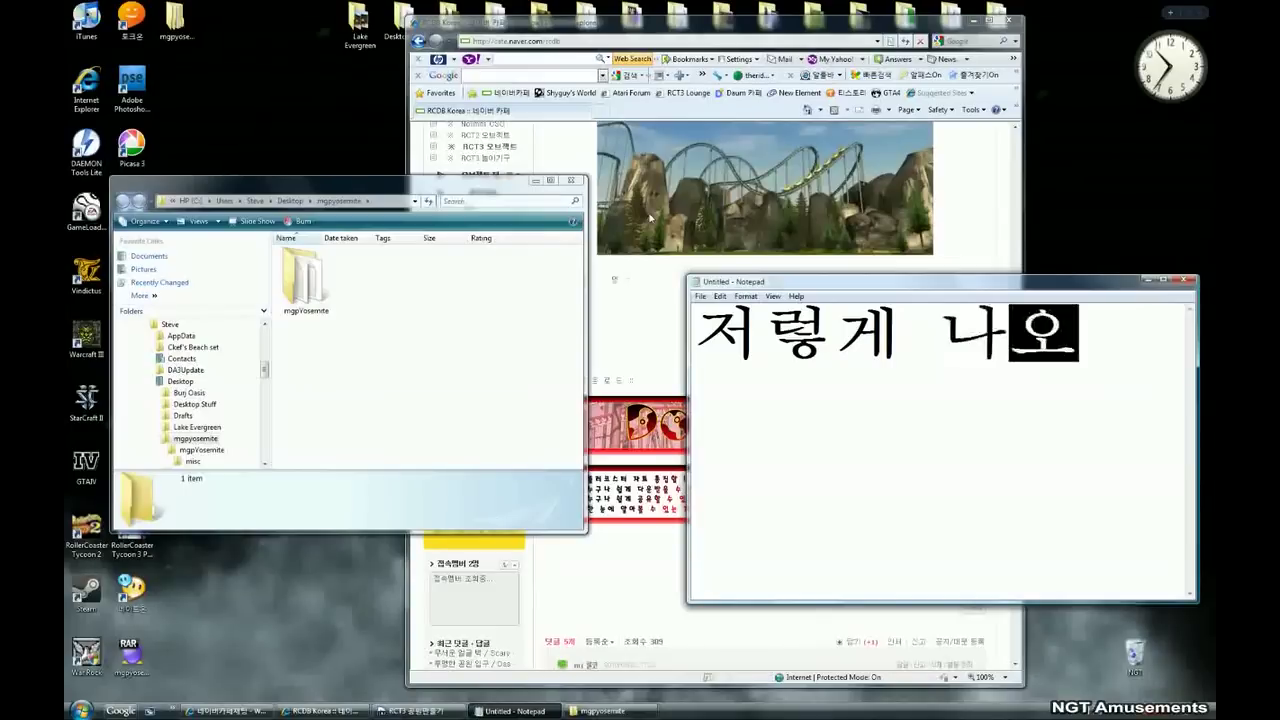
key("Return")
type("폴더를 클릭해서")
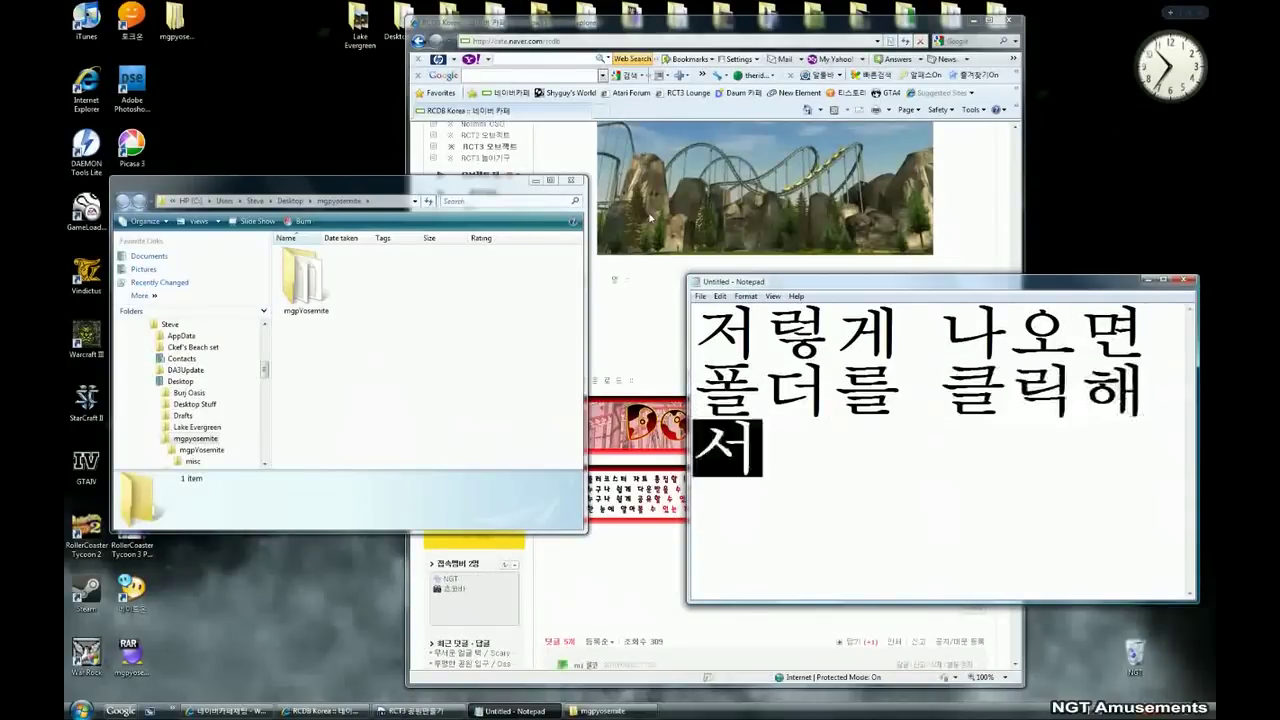
key("Return")
type("o")
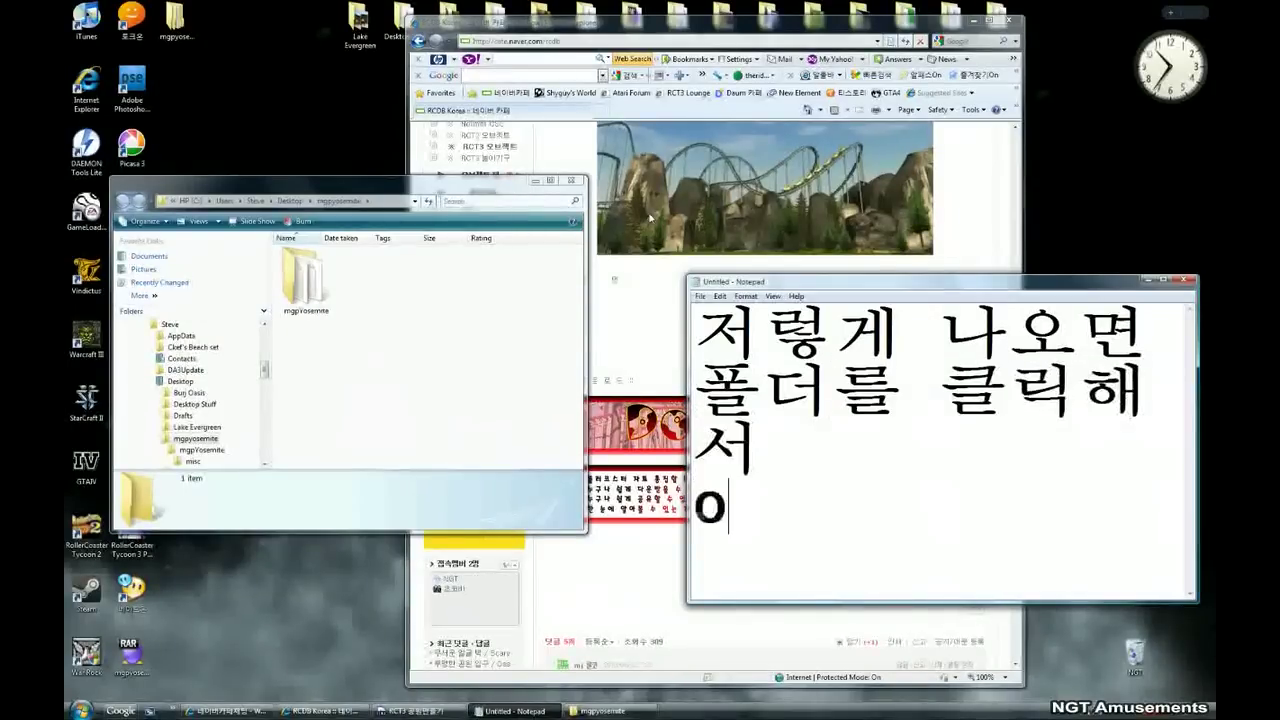
type("vl 파일이 ")
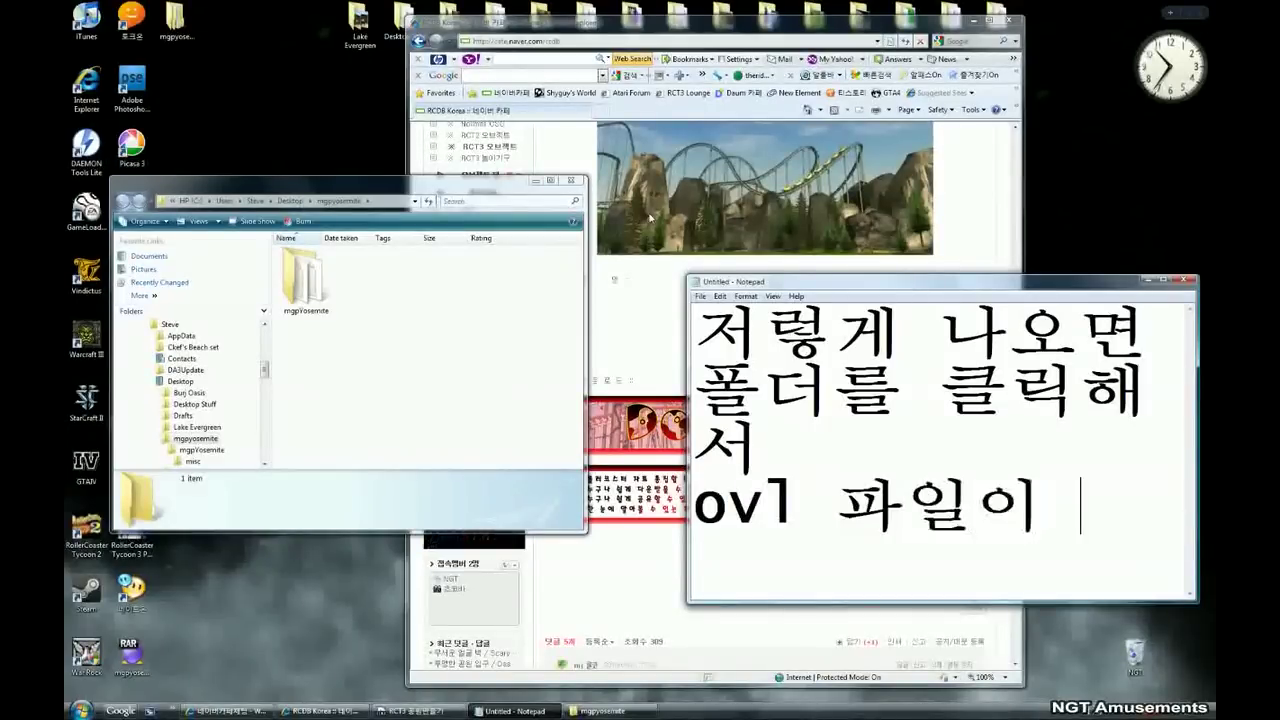
type("두개있느")
type("ㄴ지 확인")
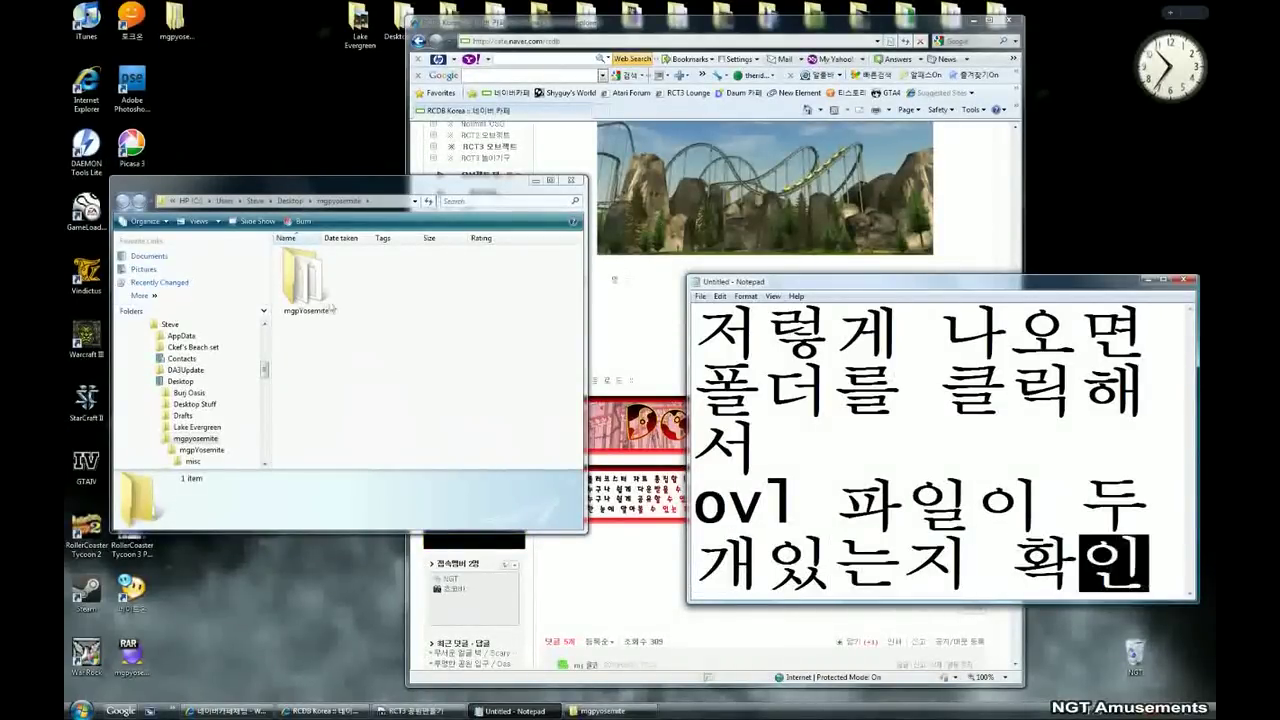
Check the mgpYosemite folder for its two OVL files by selecting them, and return to the parent folder
double_click(309, 293)
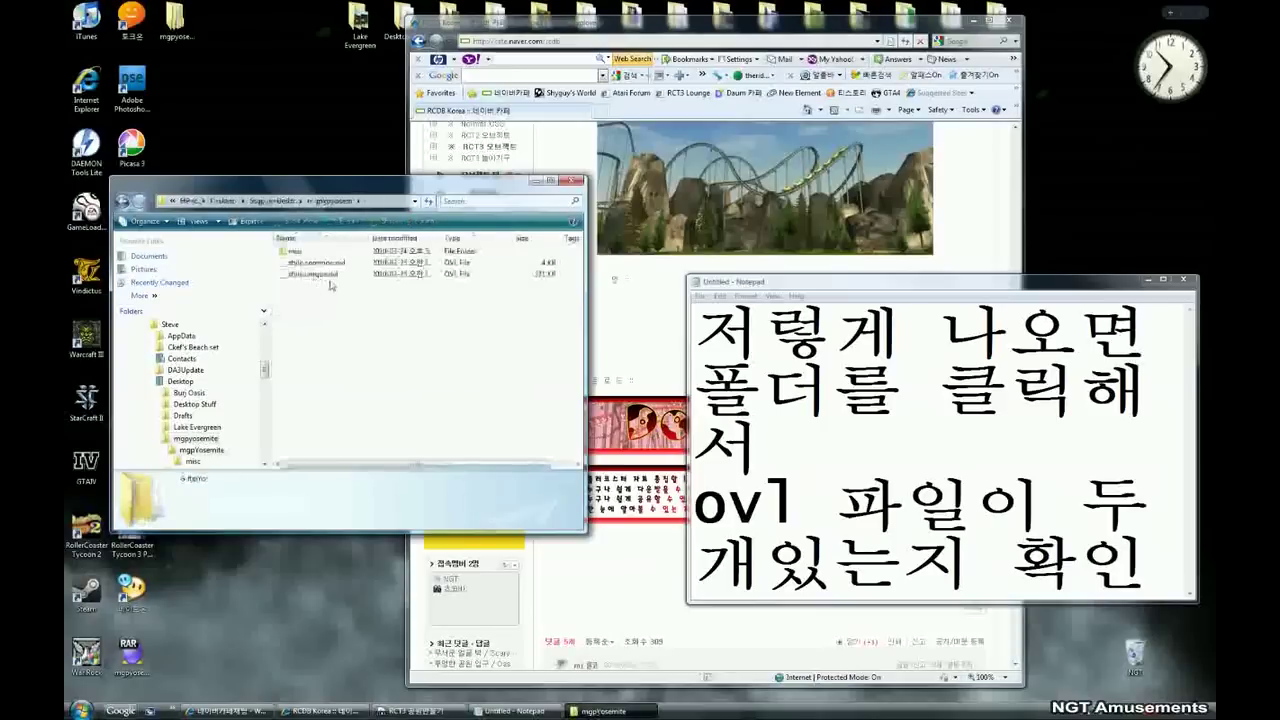
key("ctrl+a")
left_click(320, 253, "ctrl")
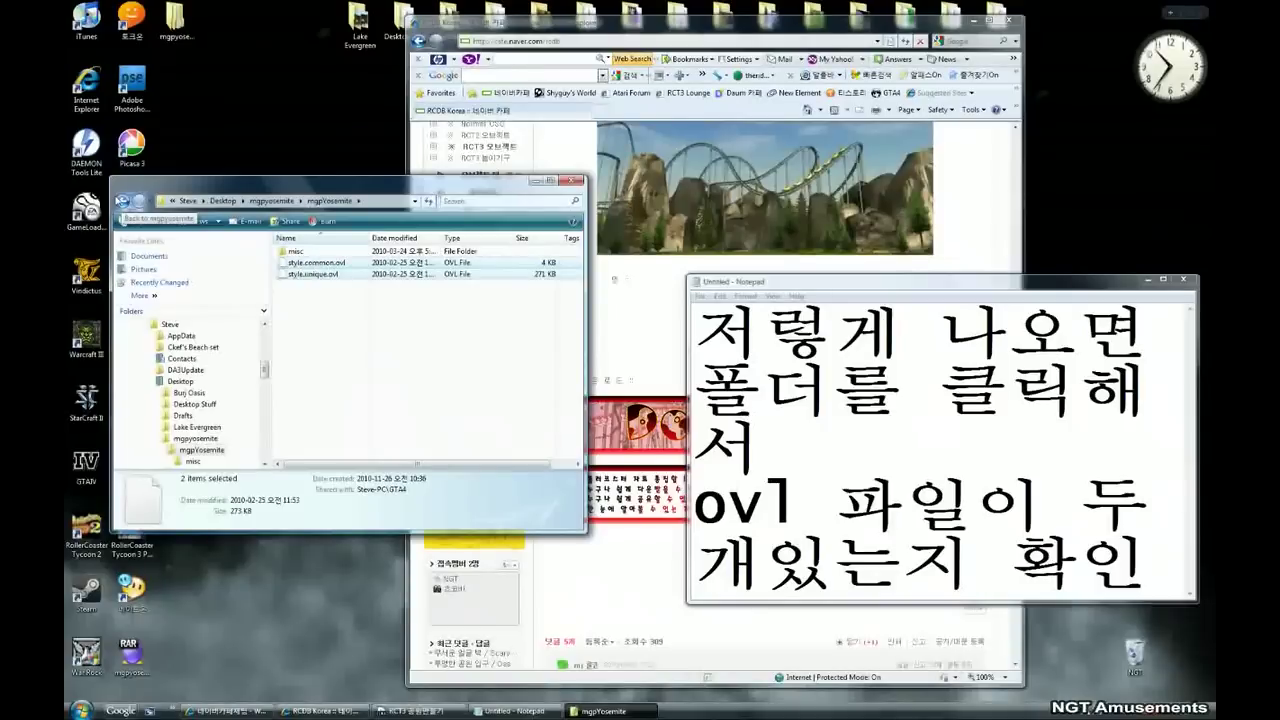
left_click(123, 200)
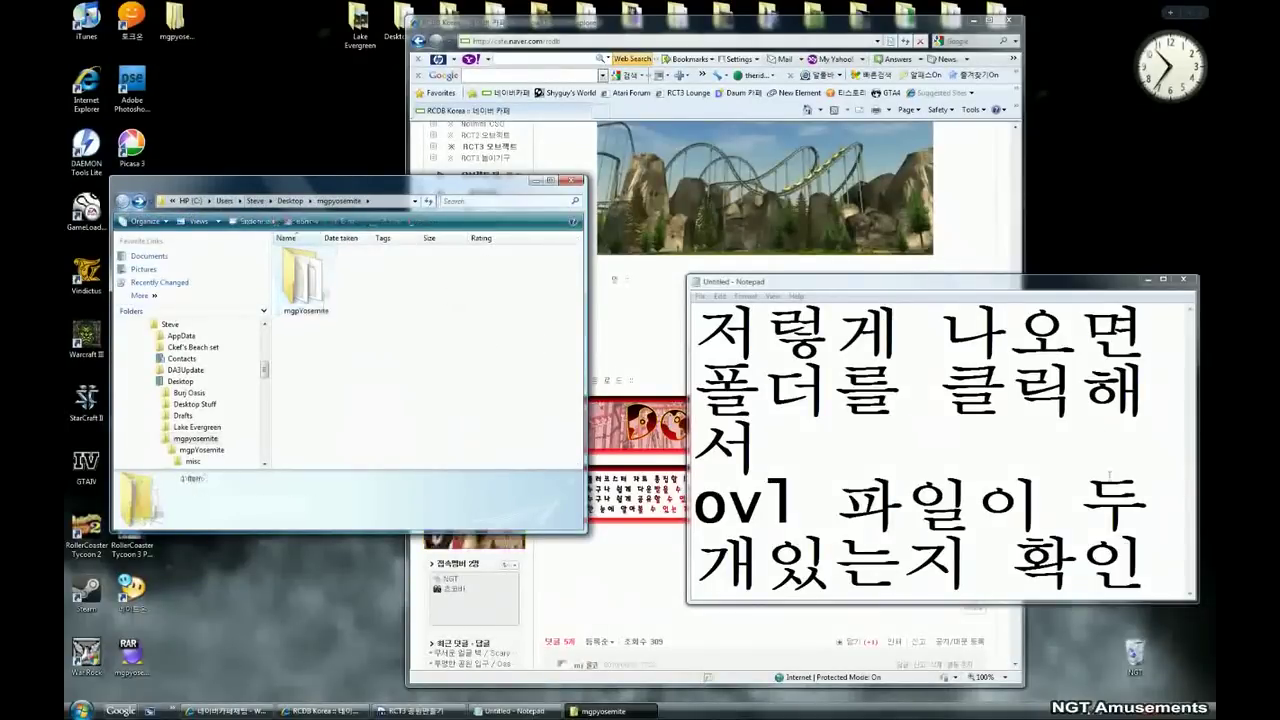
Replace the Notepad note with "그럼 rct3 가 설치되어있는곳으로"
left_click_drag(1156, 577, 571, 240)
type("그럼 rct3")
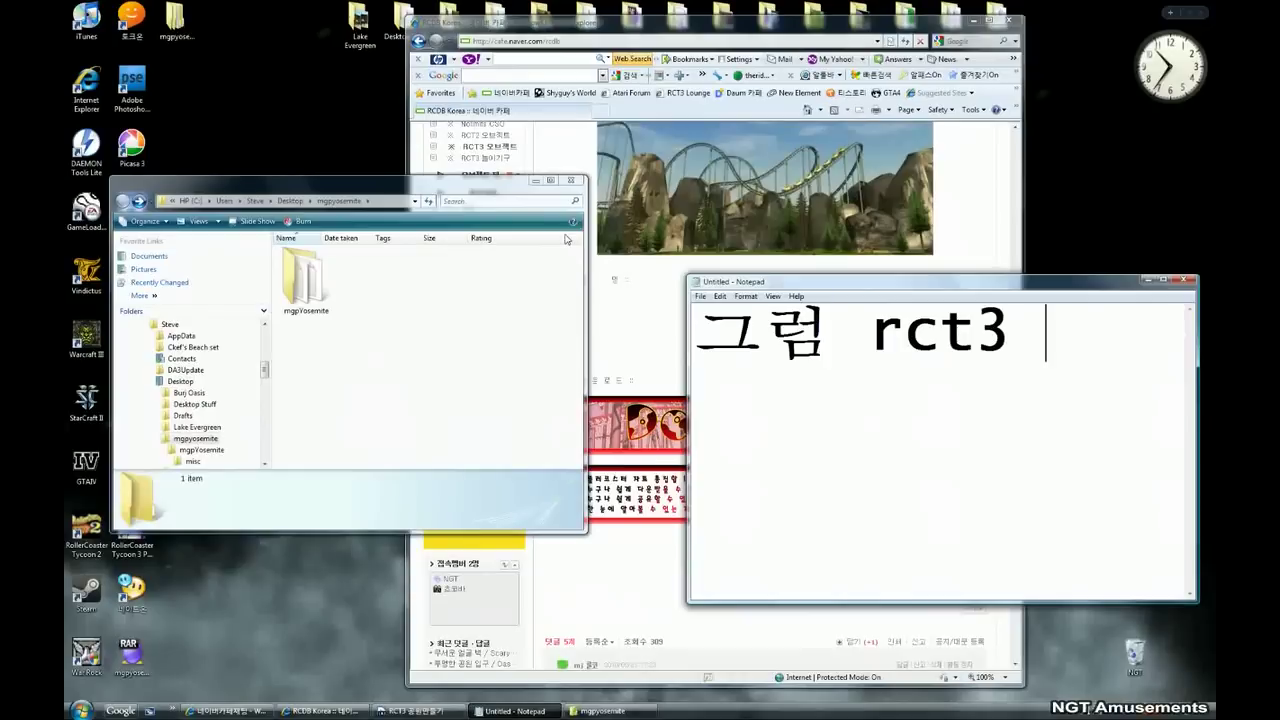
type(" 가 설치")
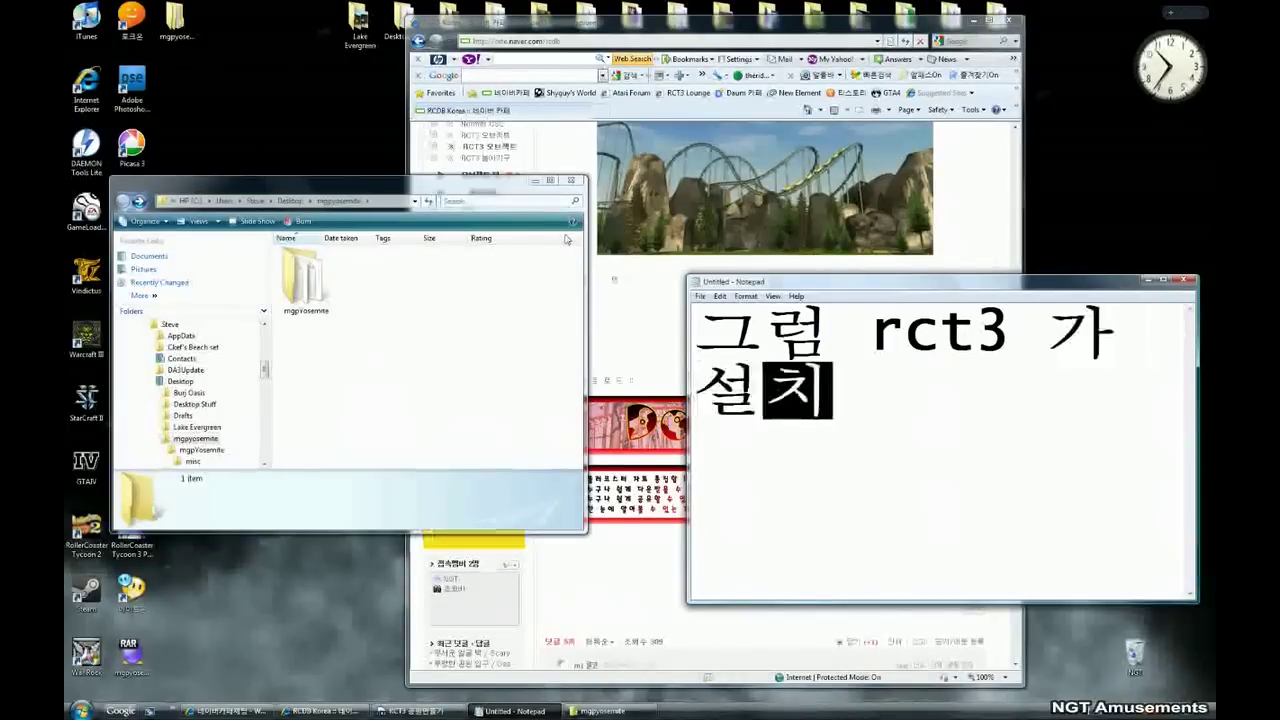
type("되어있는곳으로")
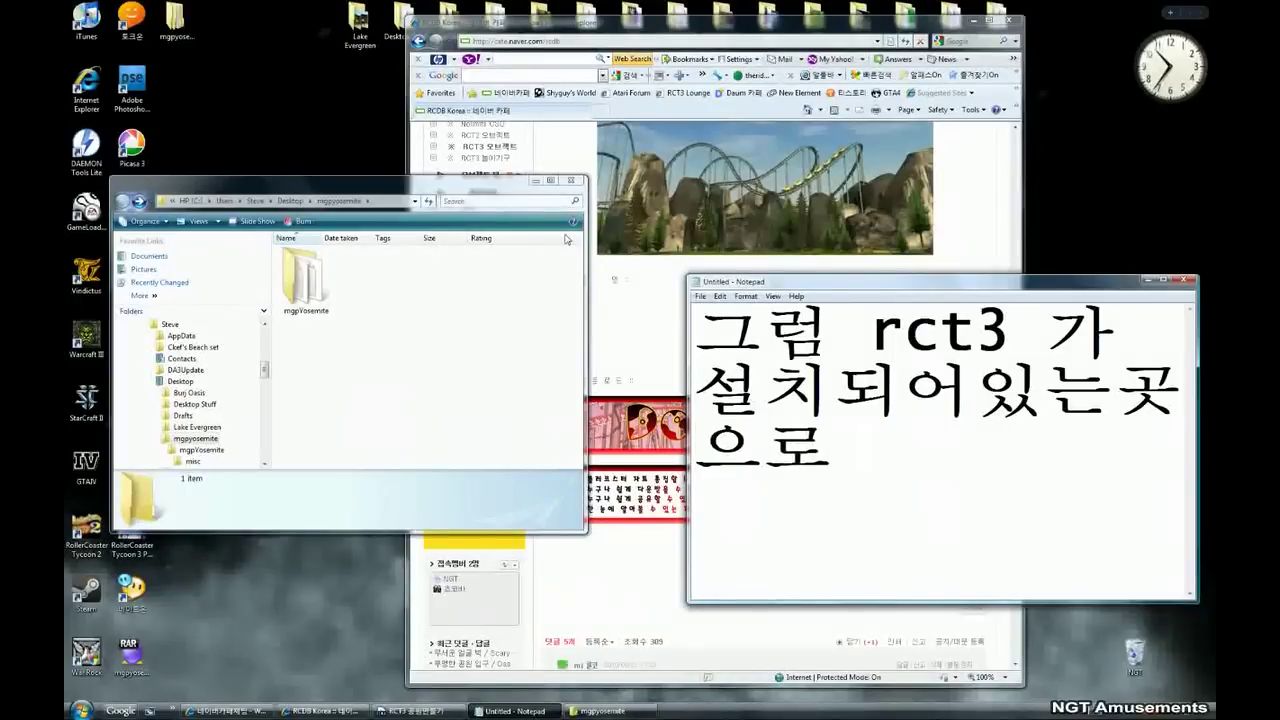
Open the Computer window and place it so the extracted mgpYosemite folder stays in view
left_click(82, 710)
left_click(262, 538)
left_click_drag(362, 75, 525, 318)
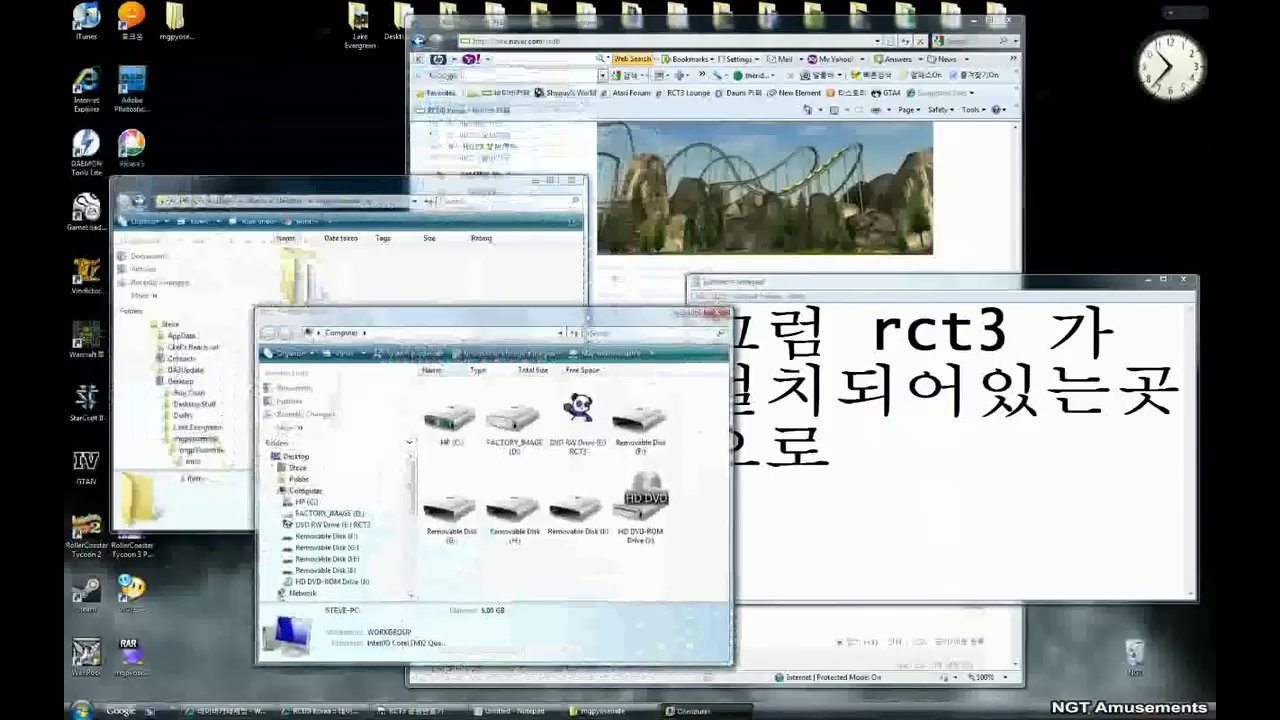
Clear the Notepad note and minimize both Notepad and the browser
left_click_drag(868, 448, 622, 292)
key("Delete")
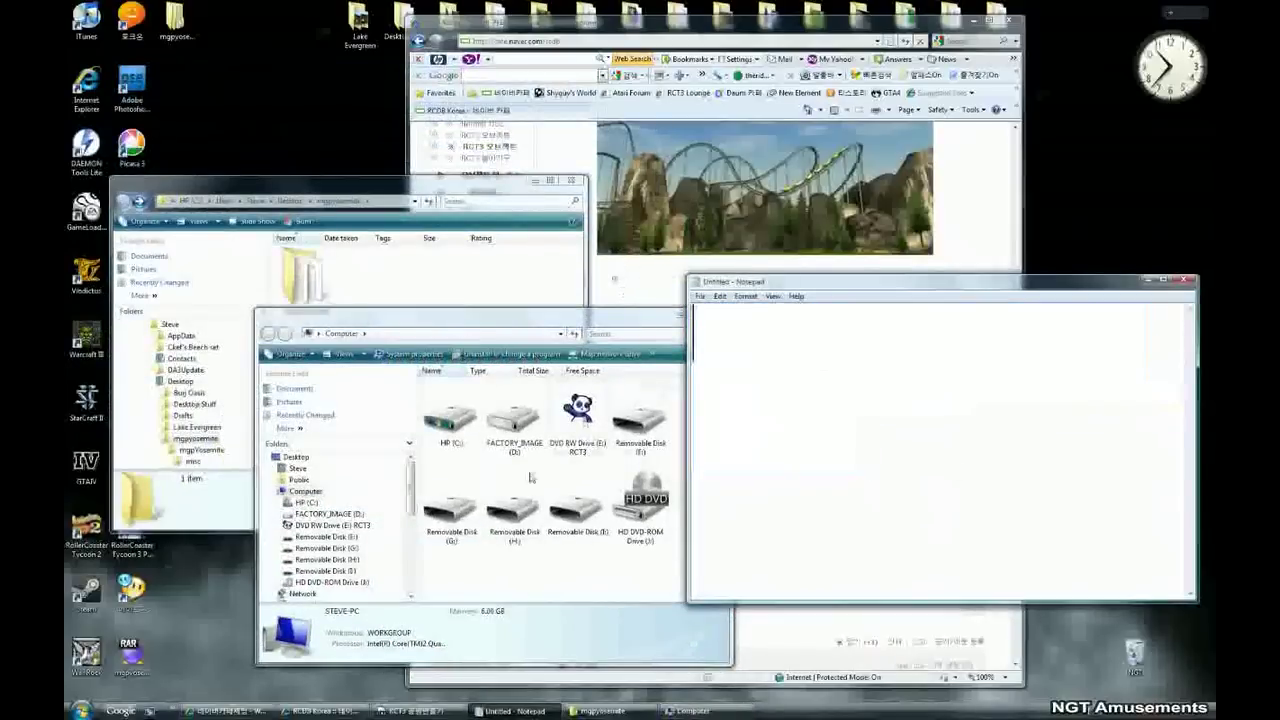
left_click(1146, 280)
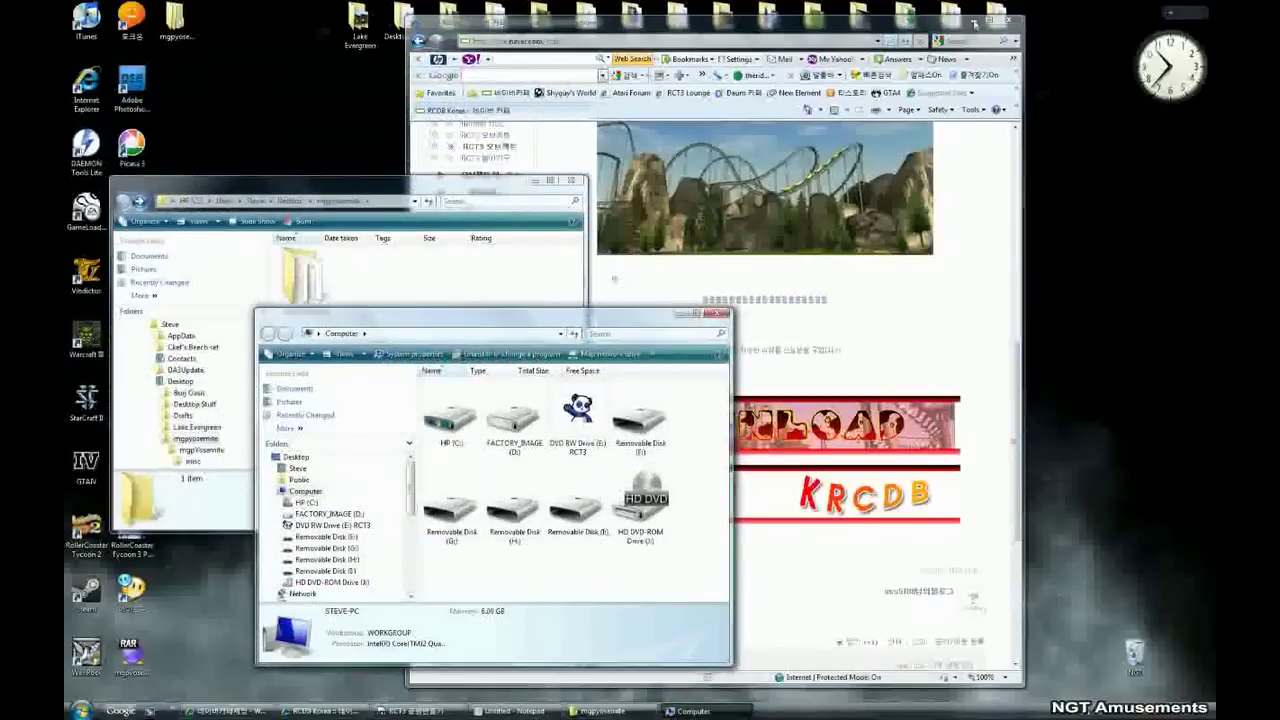
left_click(974, 22)
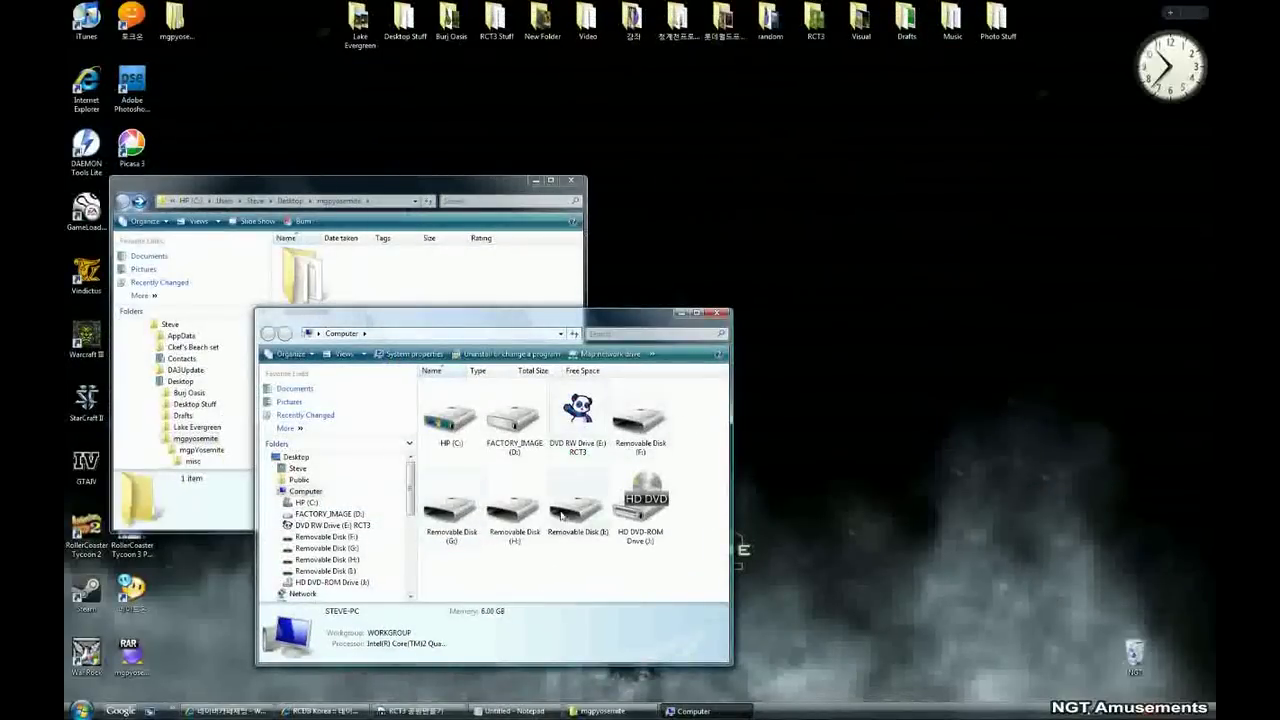
Open the Style folder under C: > Program Files (x86) > Atari > RollerCoaster Tycoon 3 Platinum and select Themed
double_click(452, 423)
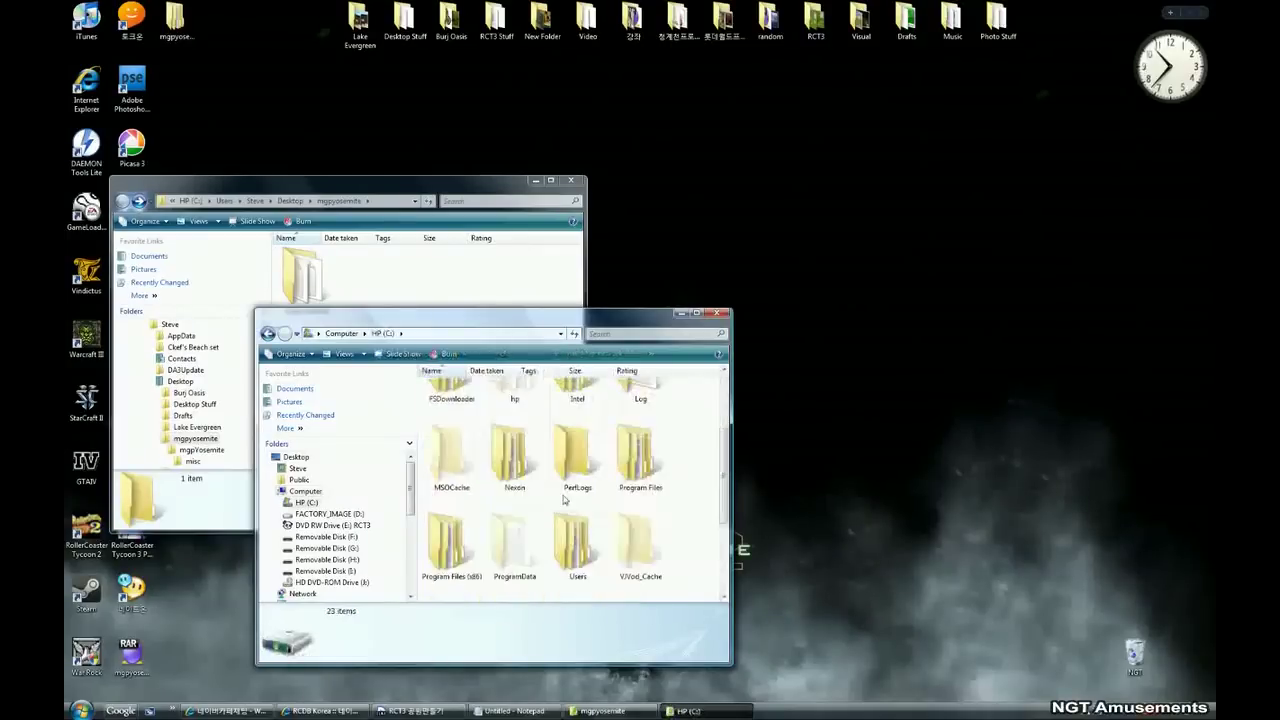
double_click(452, 545)
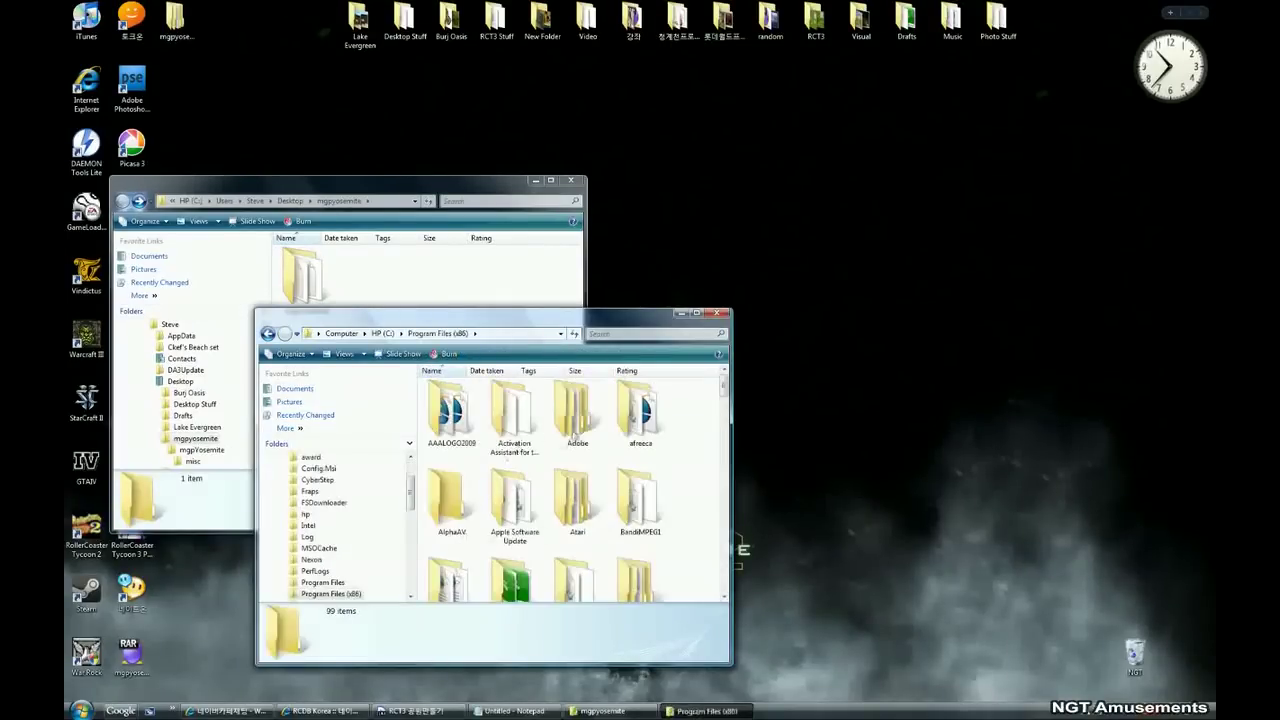
double_click(572, 498)
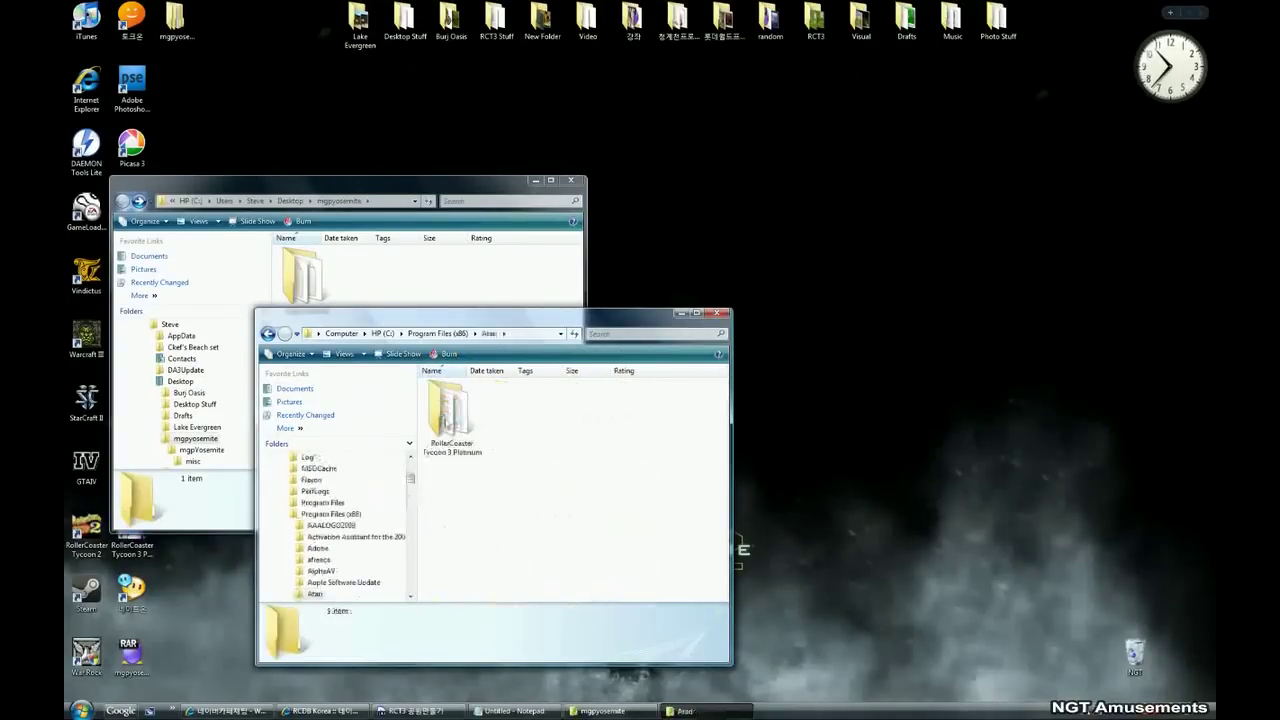
double_click(447, 424)
scroll(688, 454, "down", 10)
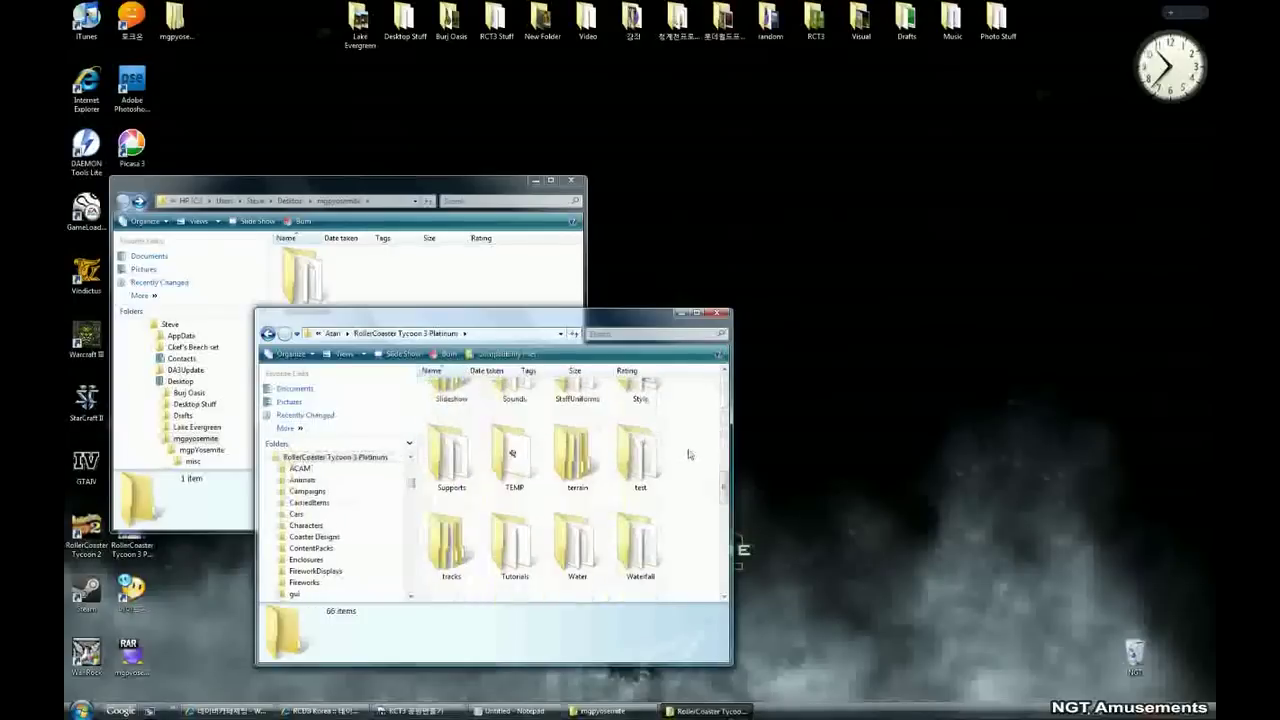
scroll(688, 454, "down", 2)
scroll(688, 454, "up", 5)
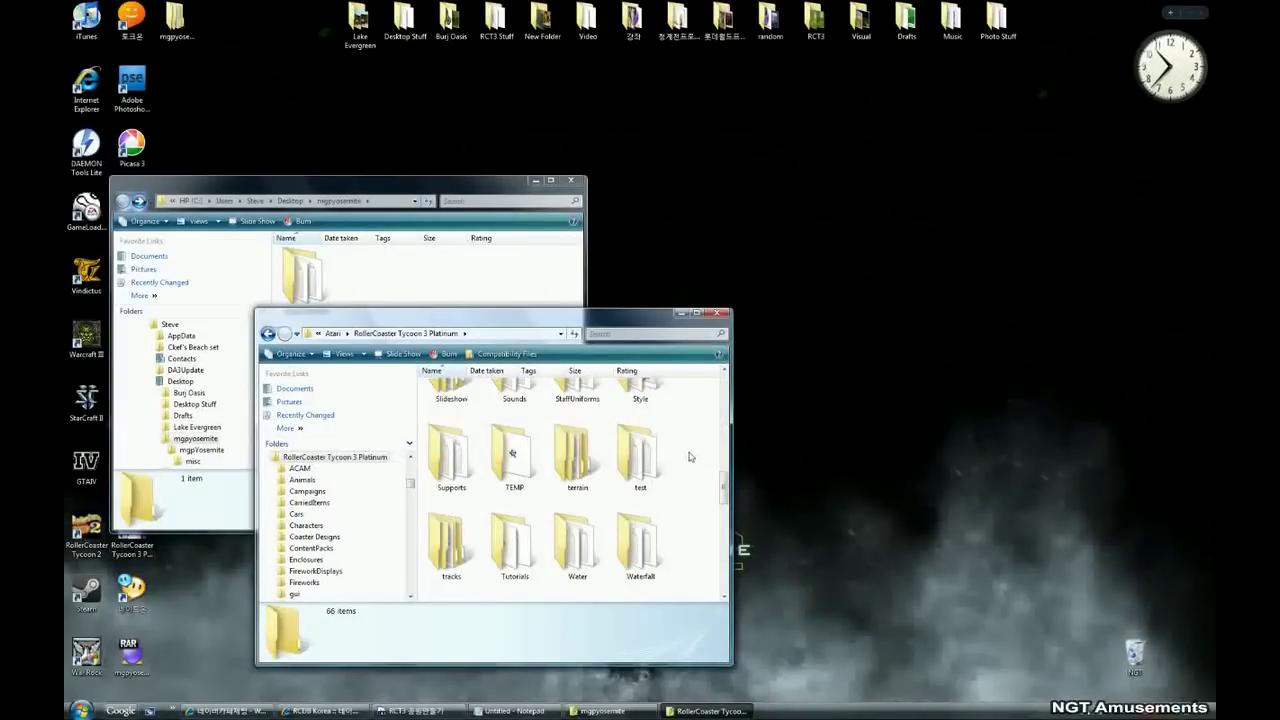
scroll(659, 501, "up", 2)
left_click(650, 495)
double_click(632, 507)
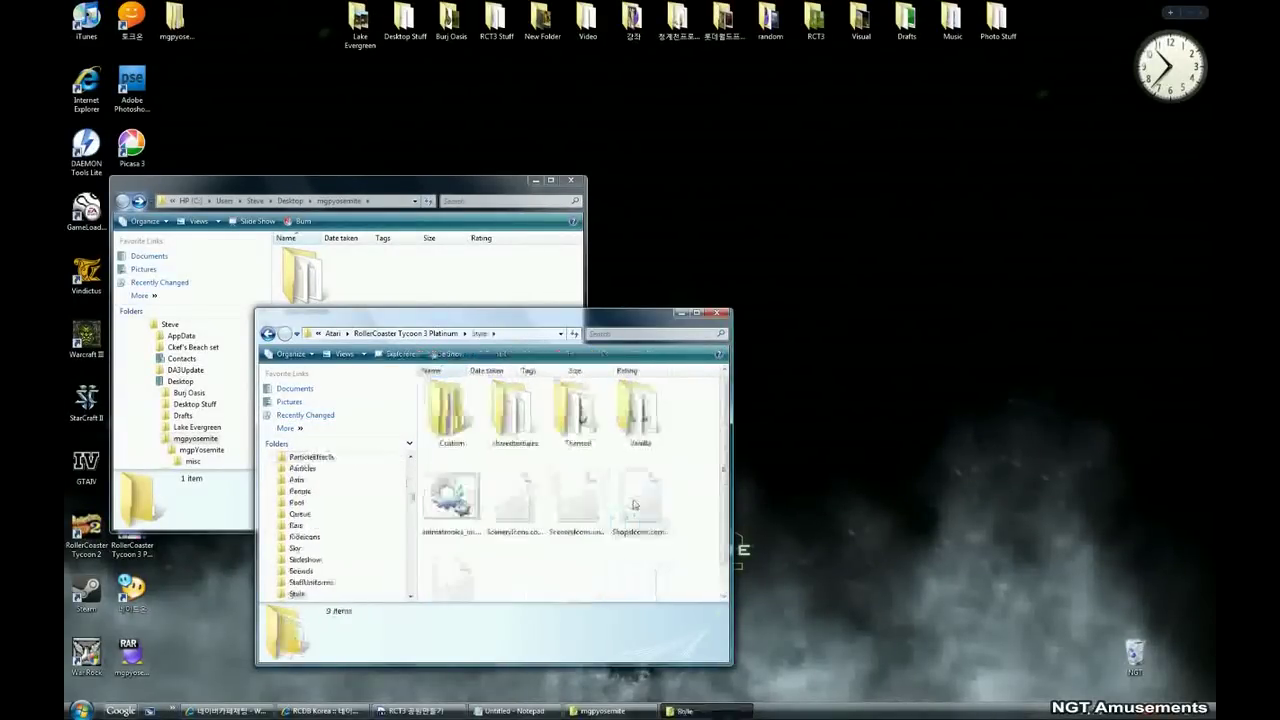
left_click(568, 424)
Write the Notepad note "c - program files - atari - style - themed 폴더에 저장하시면됨" and highlight "themed" in it
left_click(529, 710)
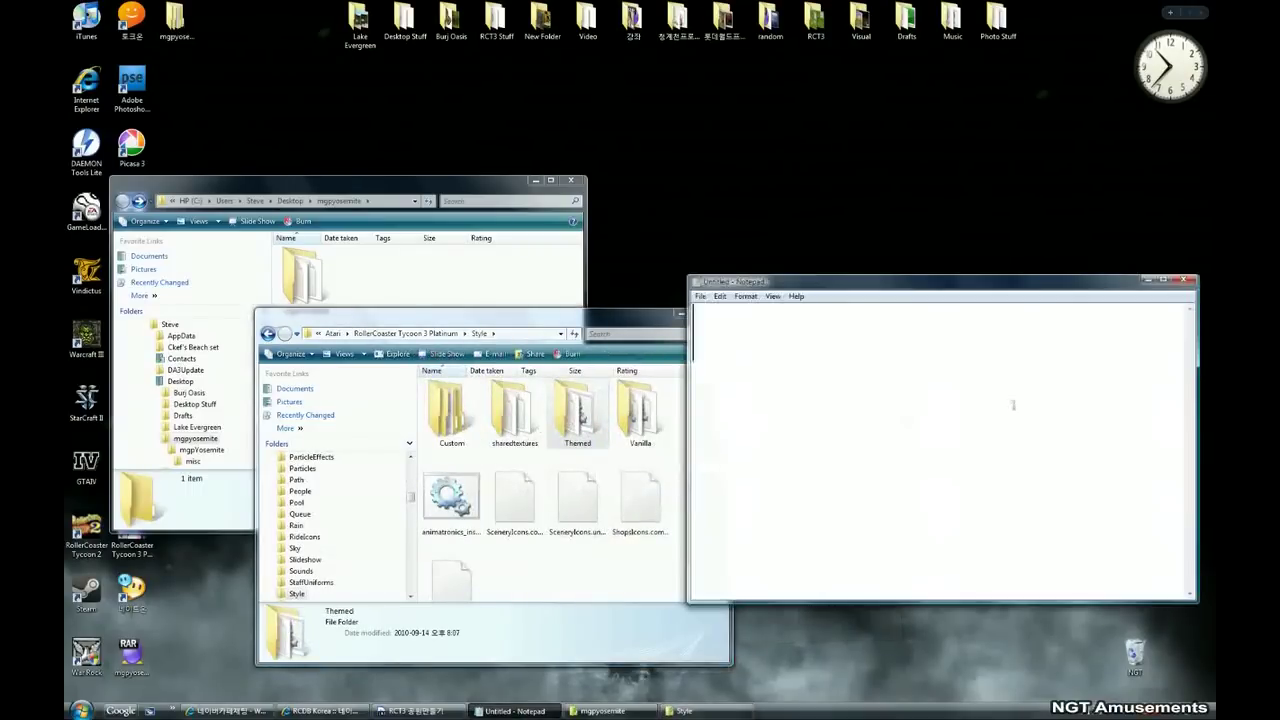
type("c - program files - ata")
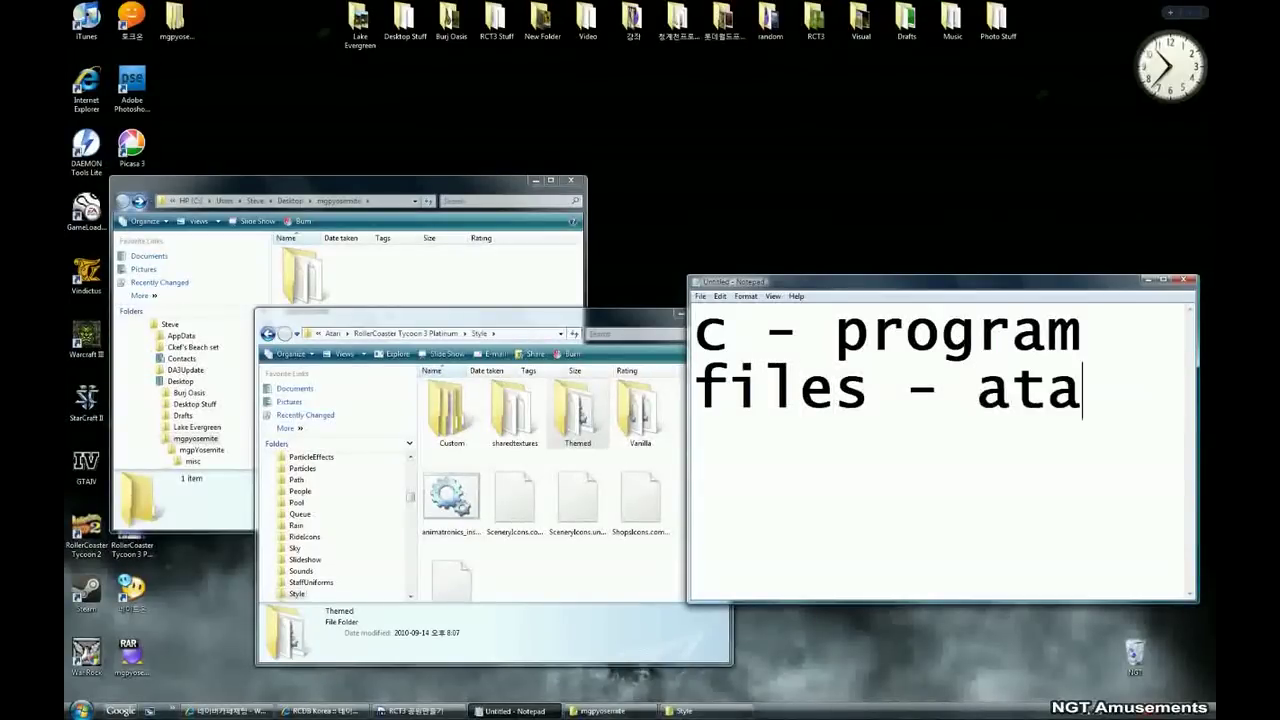
type("ri - s")
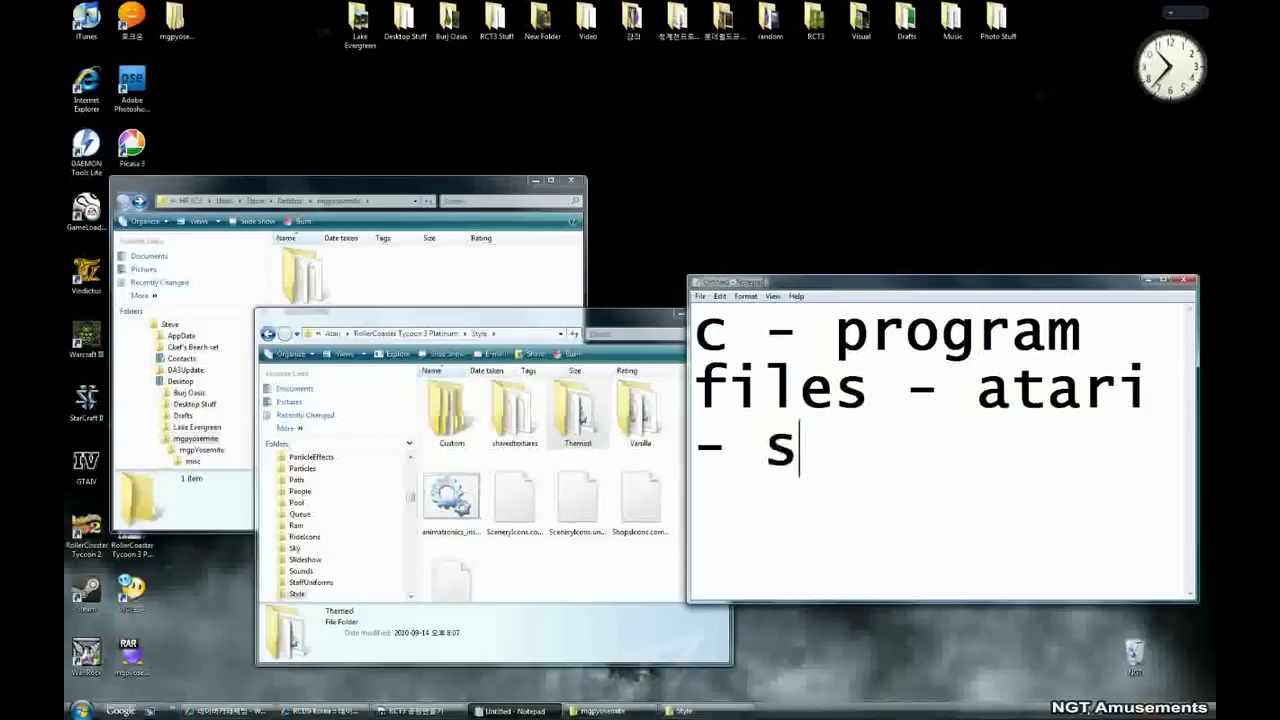
type("tyle - themed ")
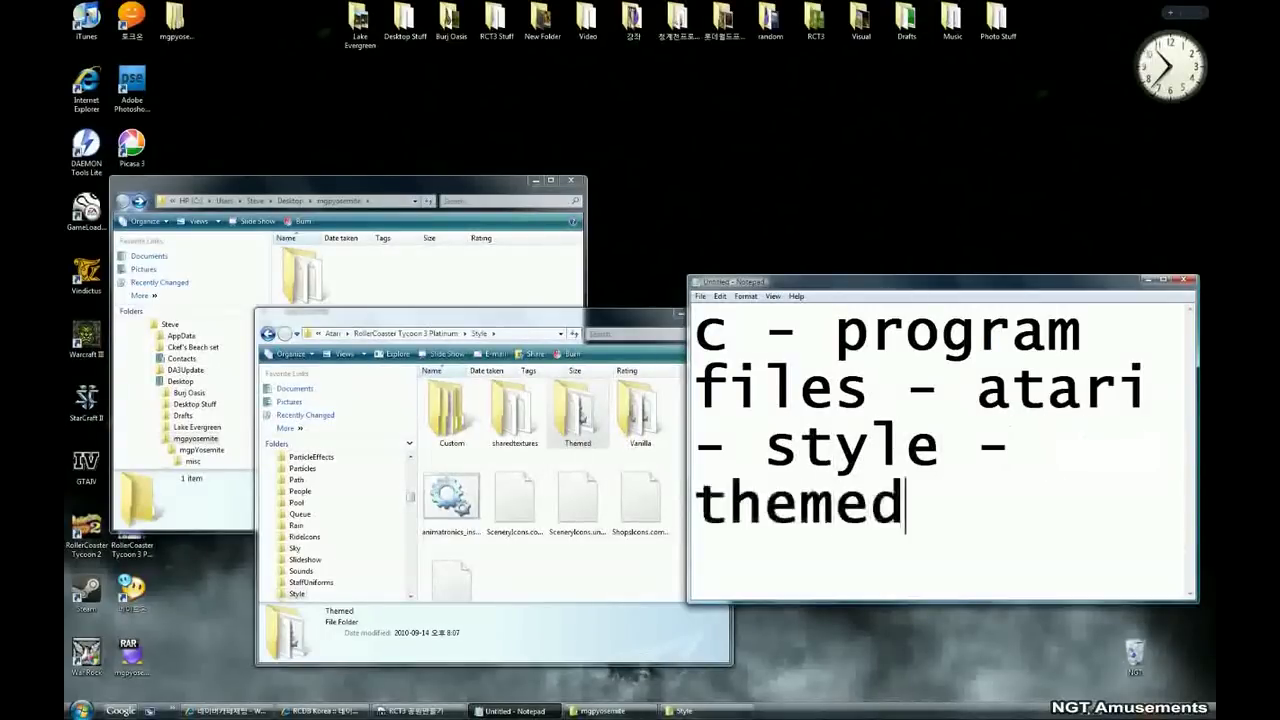
type("폴더에 저장")
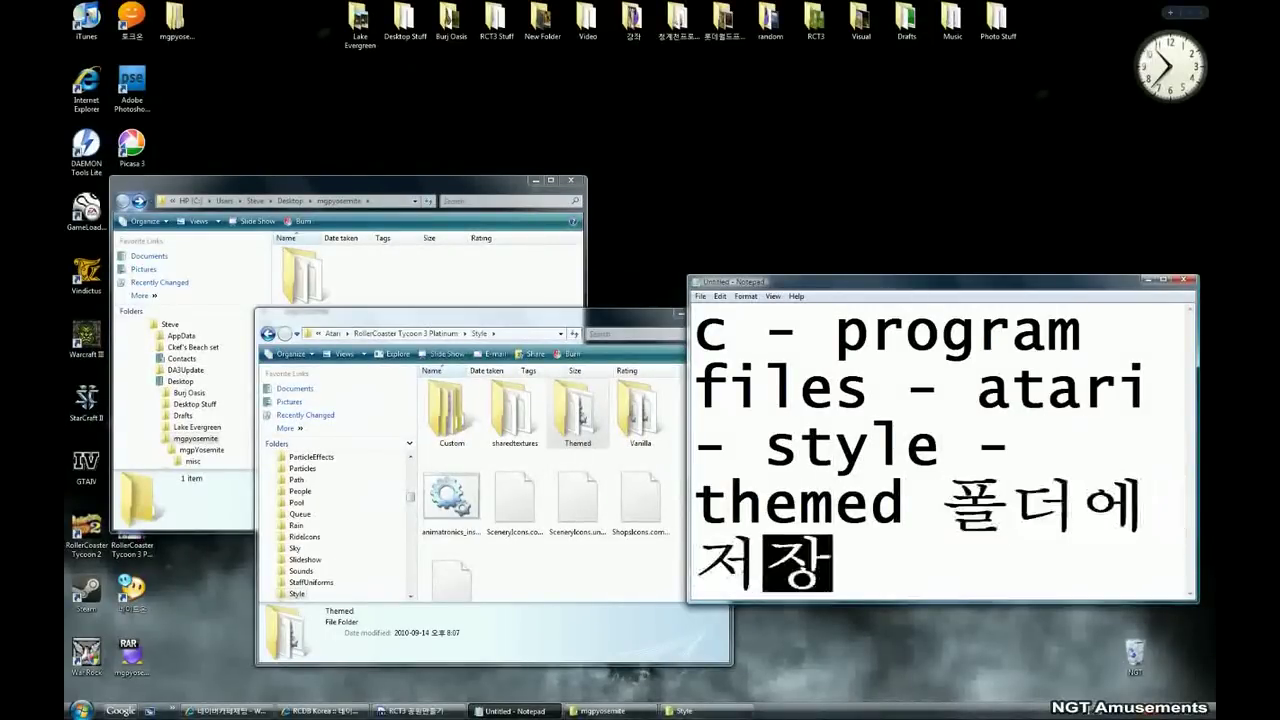
type("하시면됨")
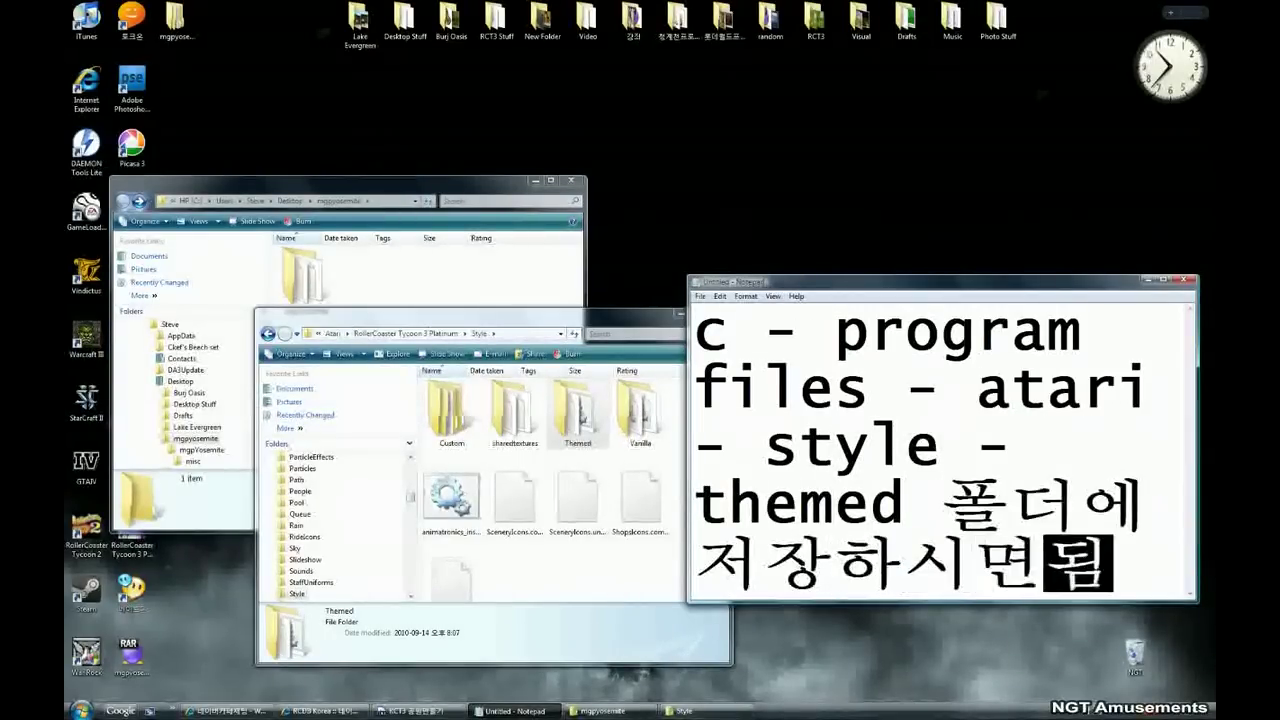
left_click_drag(905, 505, 655, 560)
Open the Themed folder and arrange its window and the mgpyosemite window so both folders' contents can be seen
left_click_drag(589, 314, 548, 329)
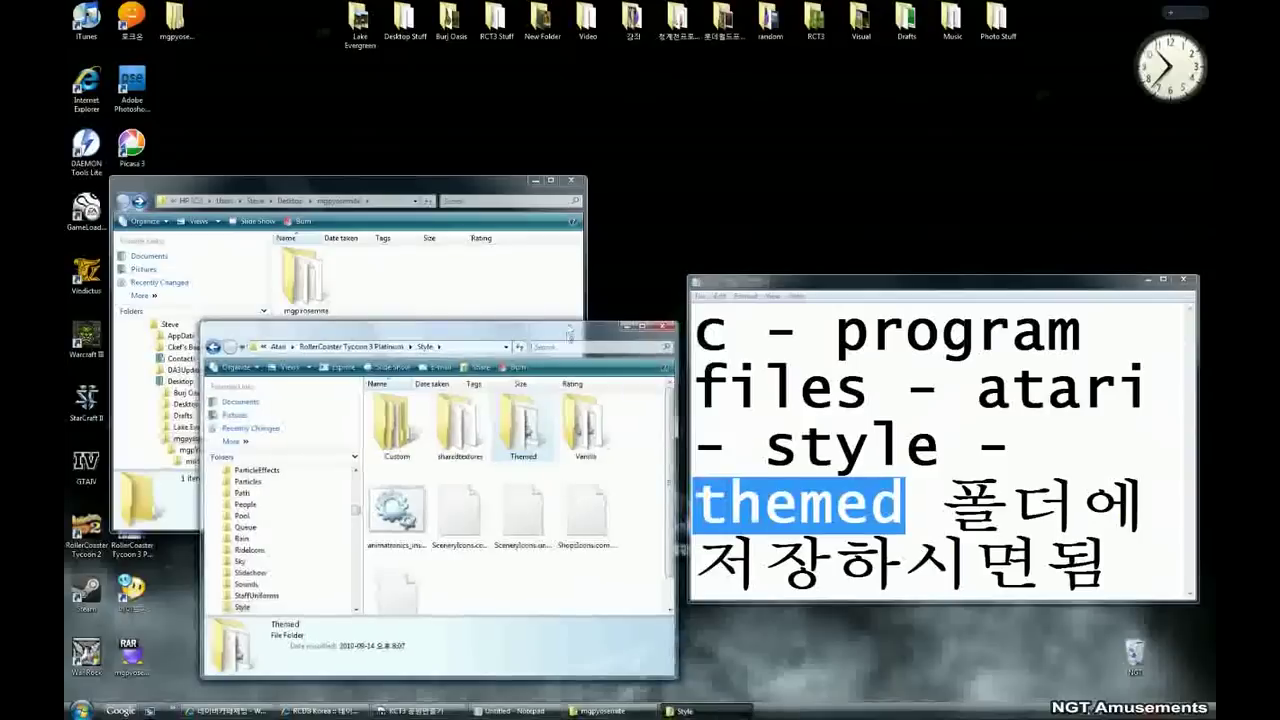
double_click(522, 428)
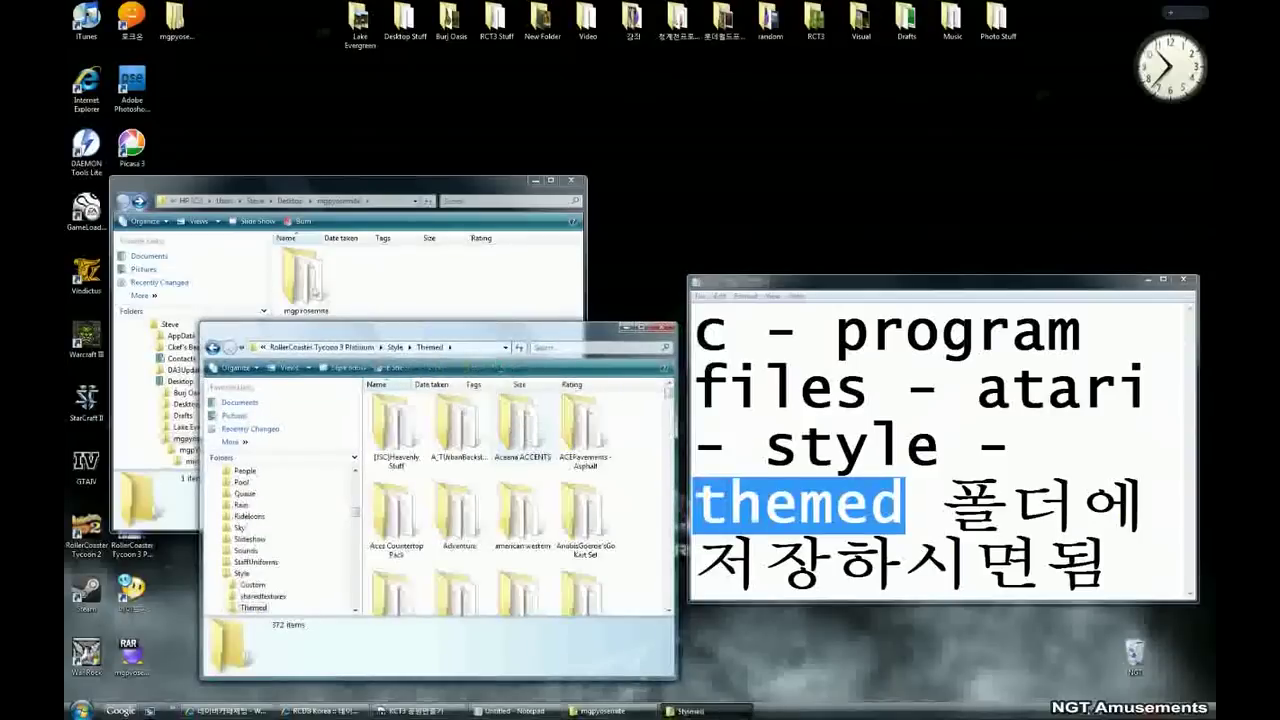
left_click(308, 284)
left_click_drag(327, 182, 331, 51)
Replace the Notepad note with "그대로 드래그 하시면 됩니다"
left_click_drag(1135, 573, 557, 271)
type("그대로 ")
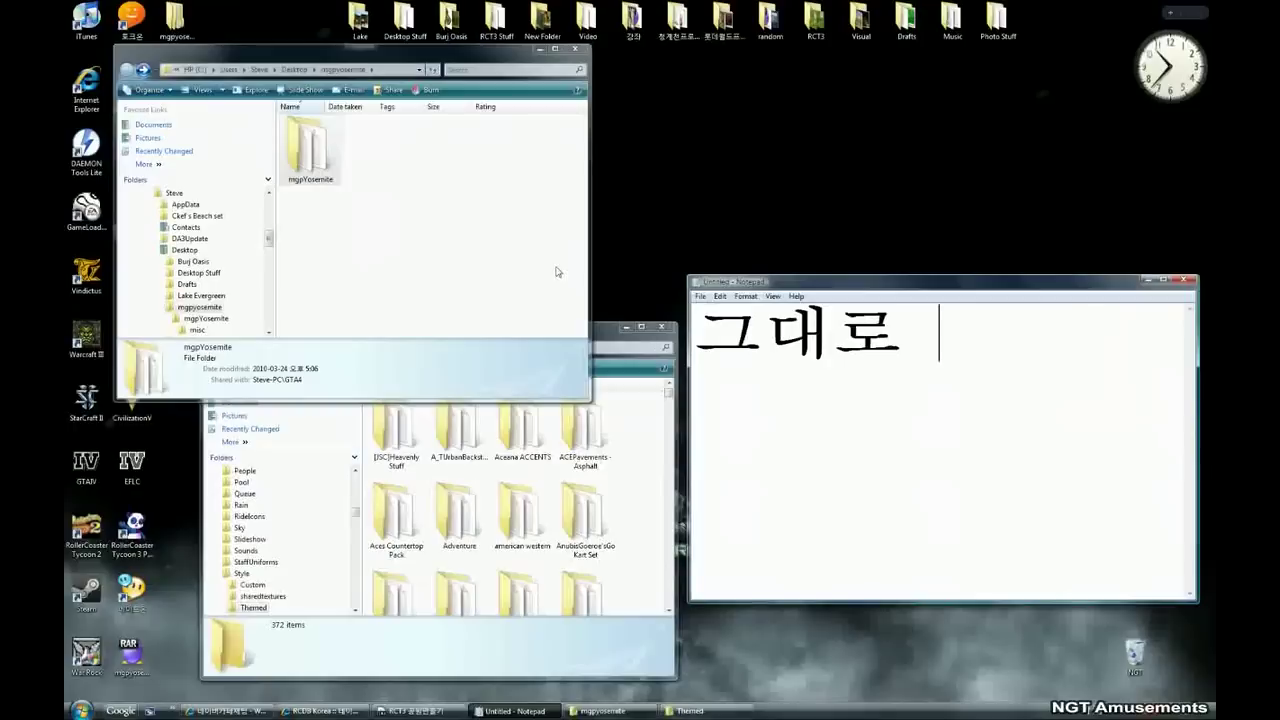
type("드래그 하시면 도비")
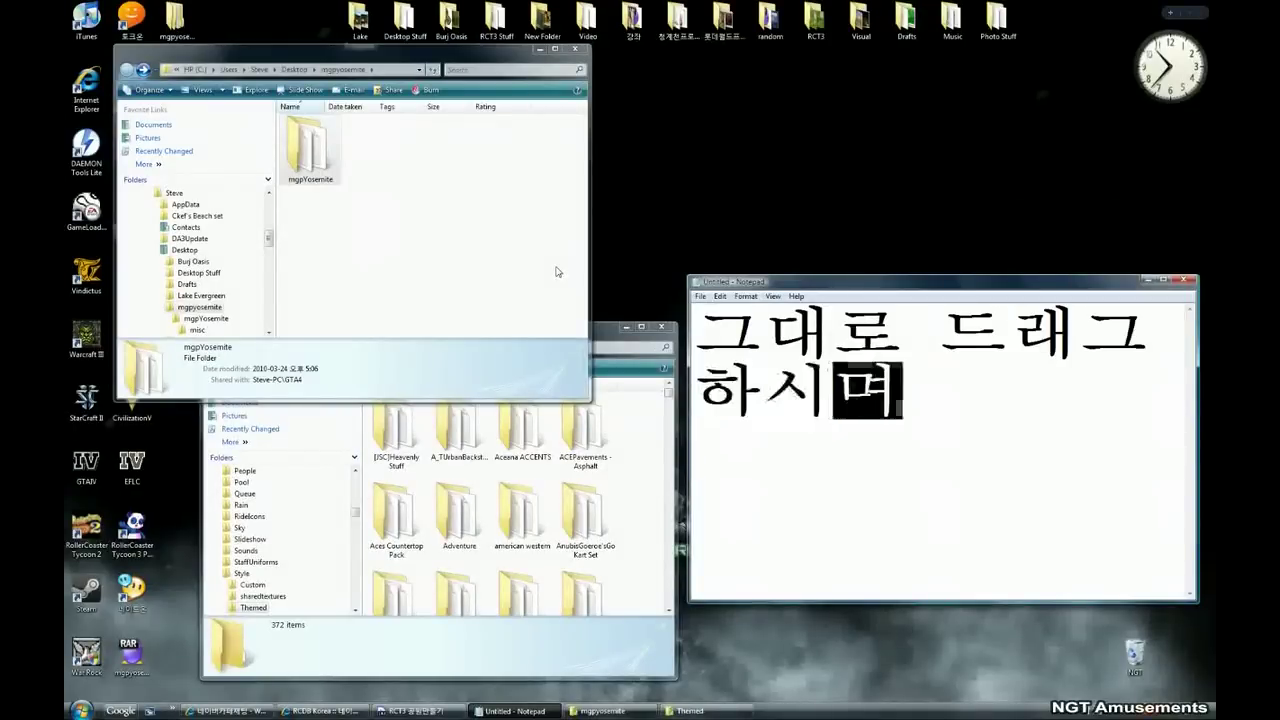
type("니다")
key("BackSpace")
key("BackSpace")
key("BackSpace")
key("BackSpace")
type("됩니다")
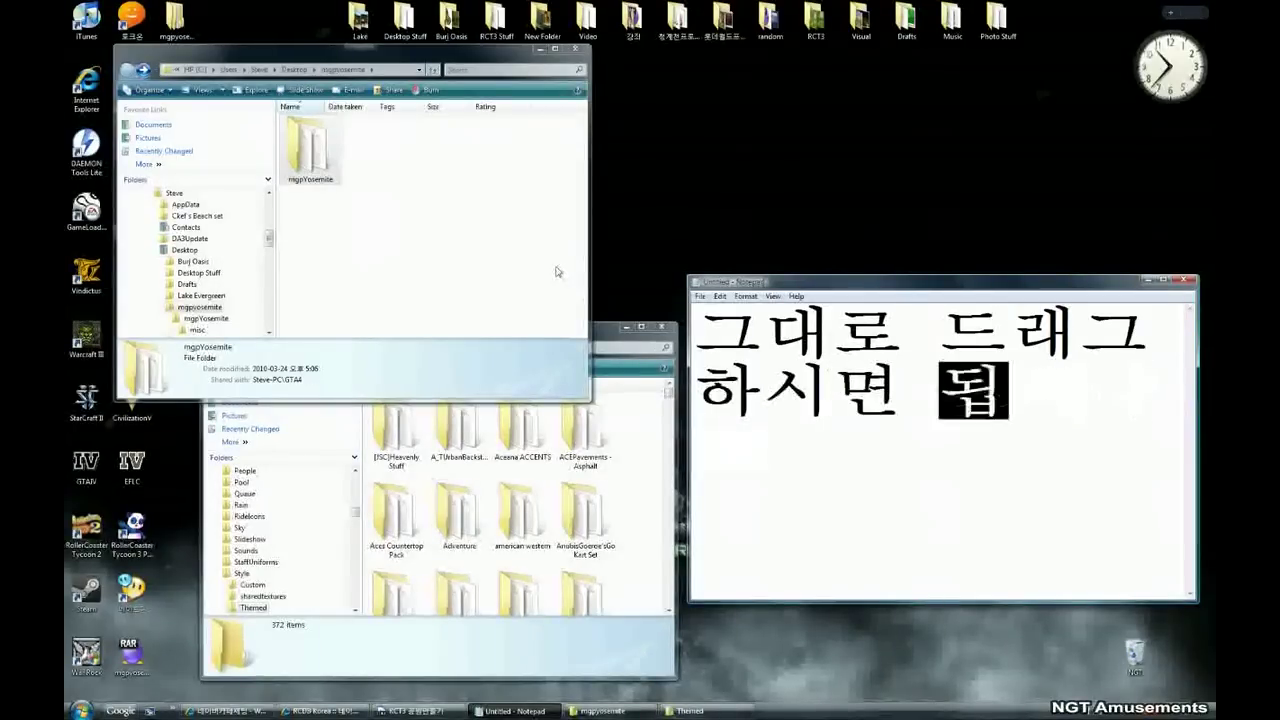
Move the mgpYosemite folder into the Themed folder and close the source folder's window
left_click(327, 188)
left_click_drag(296, 132, 623, 541)
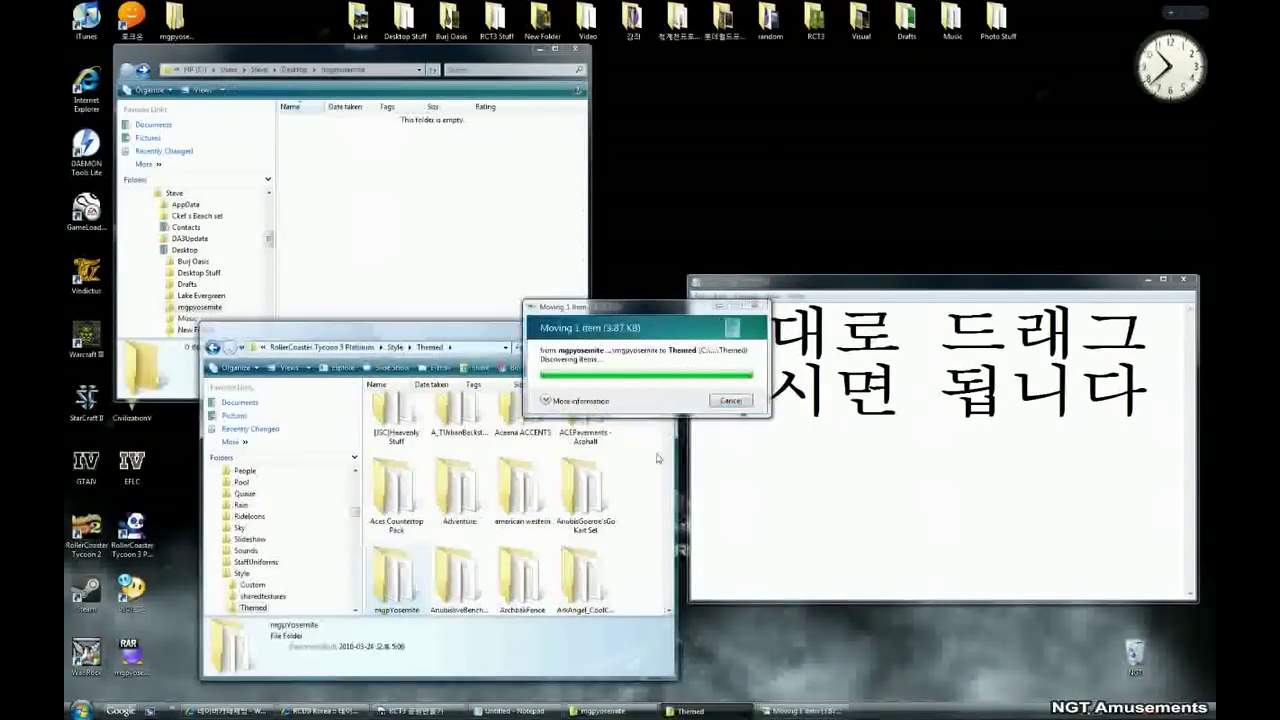
left_click(574, 48)
Replace the Notepad note with "끝~" and bring up the RCT3 공원만들기 window
left_click(981, 487)
key("ctrl+a")
type("끝~")
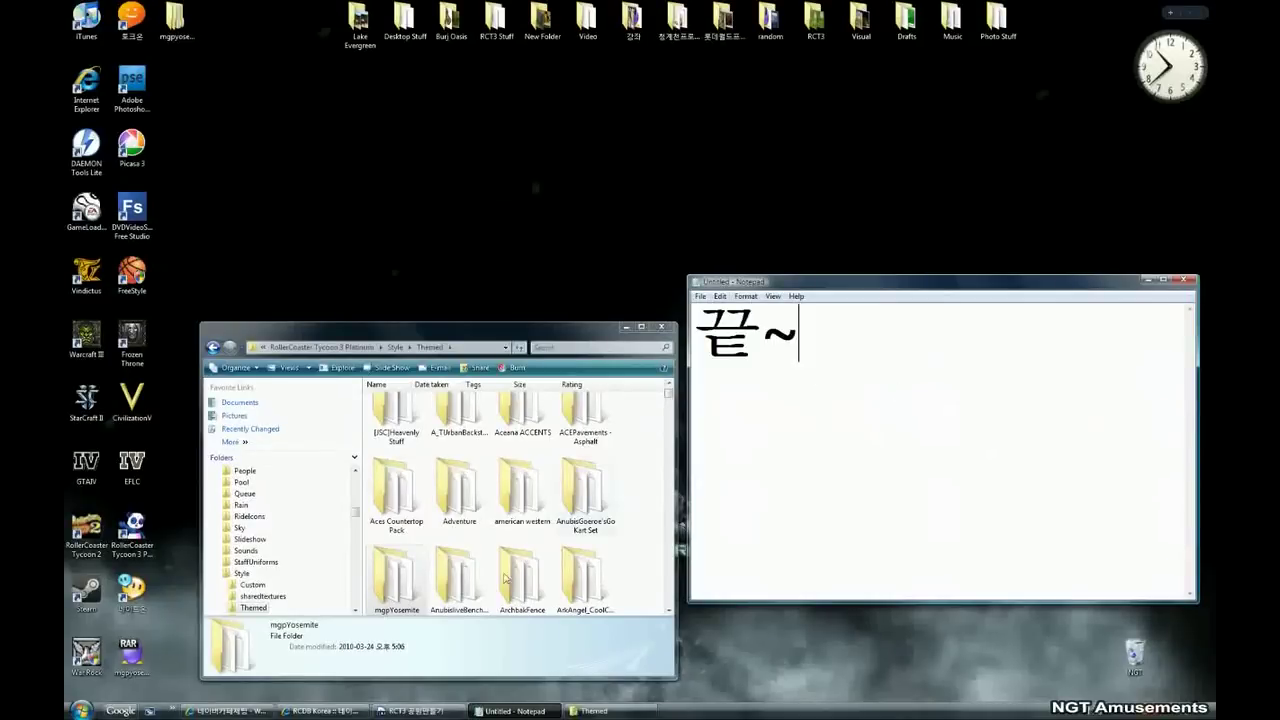
left_click(427, 711)
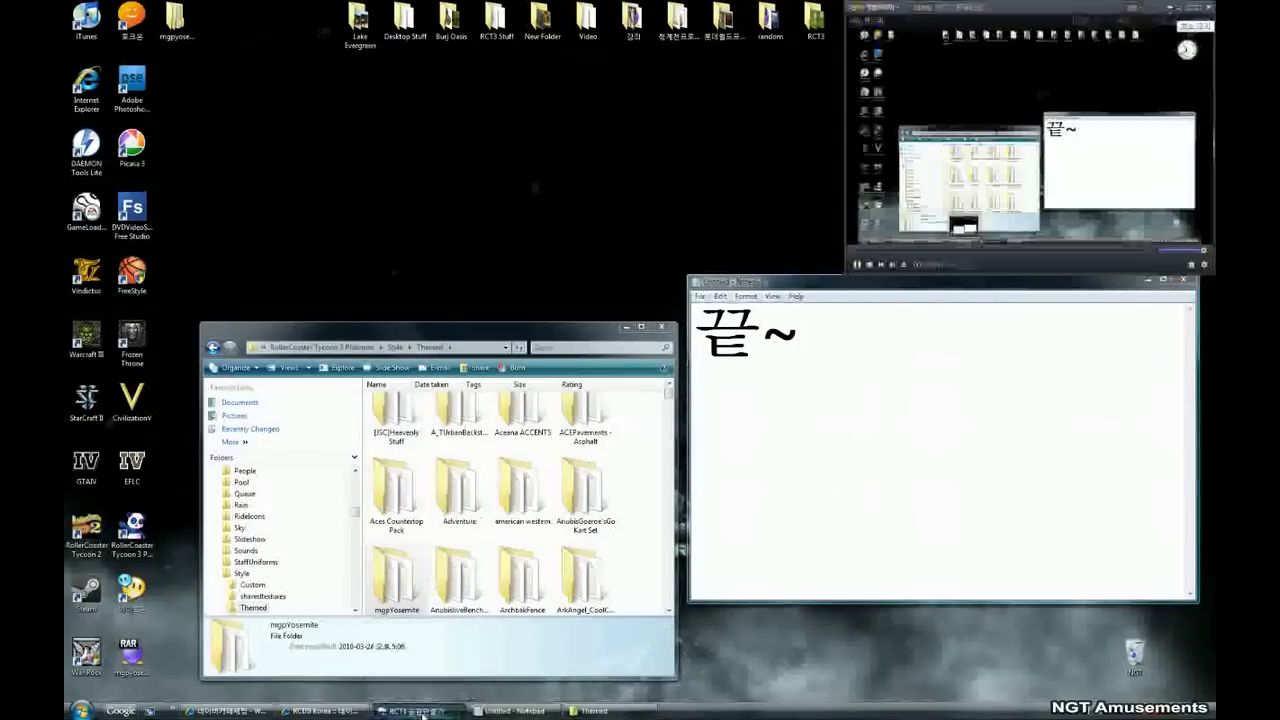